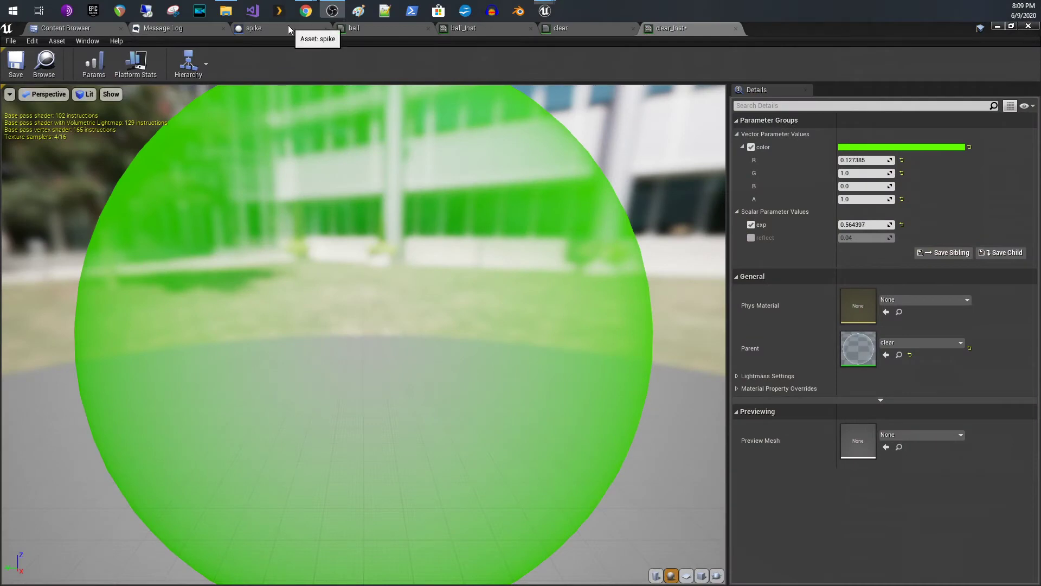
Step: Open the spike blueprint from the project's two folder, with its event graph editable
{"action": "left_click", "coordinate": [288, 25]}
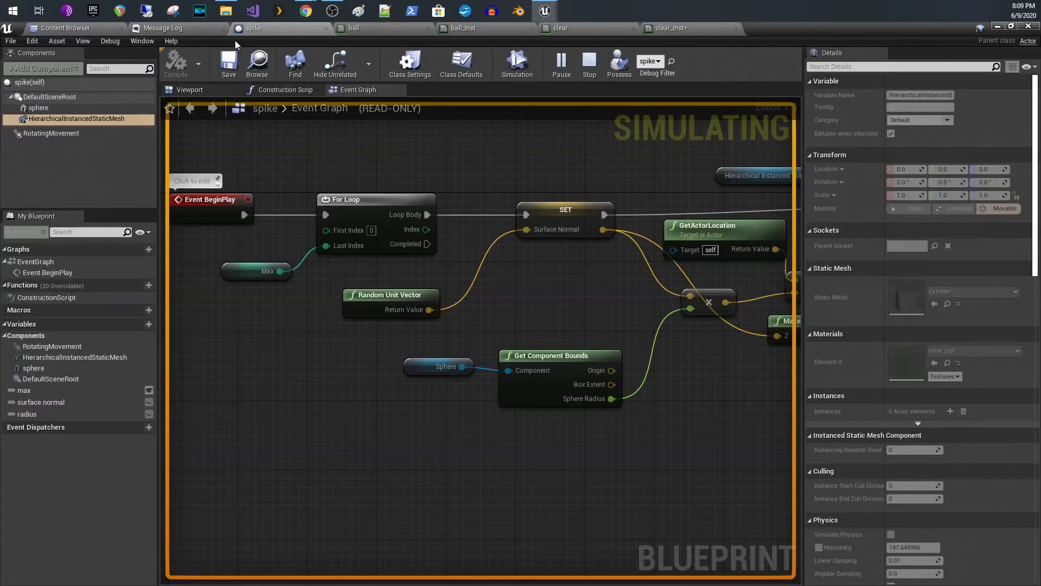
{"action": "left_click", "coordinate": [100, 28]}
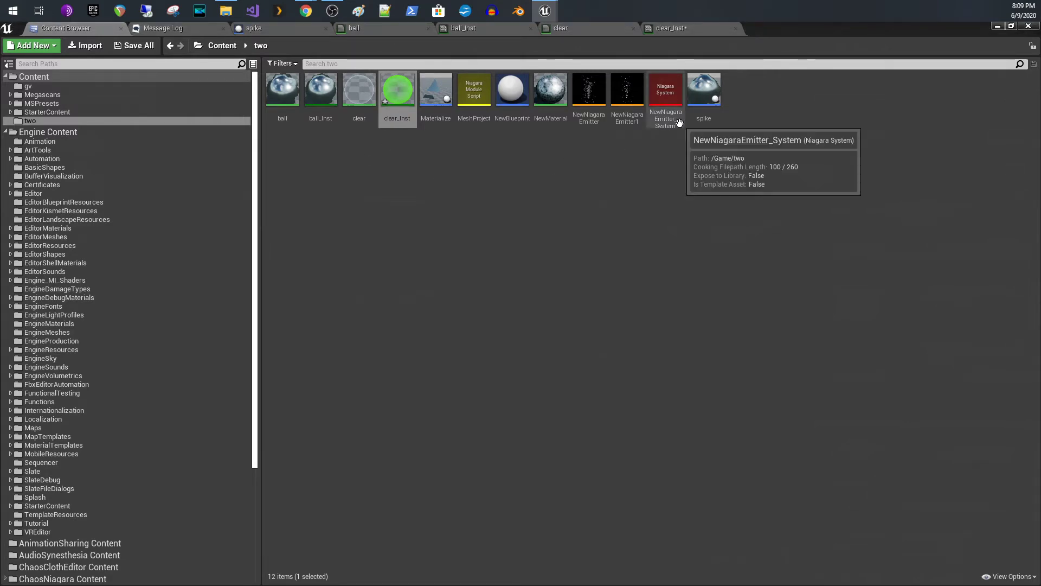
{"action": "left_click", "coordinate": [704, 115]}
{"action": "double_click", "coordinate": [704, 115]}
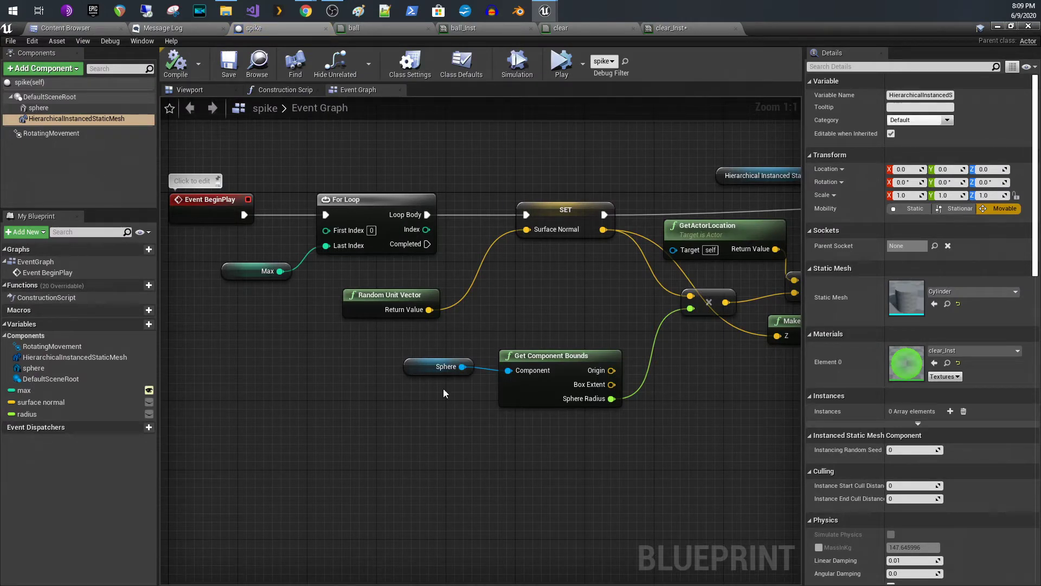
Step: Inspect the spike blueprint's scene root, sphere, HierarchicalInstancedStaticMesh and RotatingMovement components one after another
{"action": "left_click", "coordinate": [78, 102]}
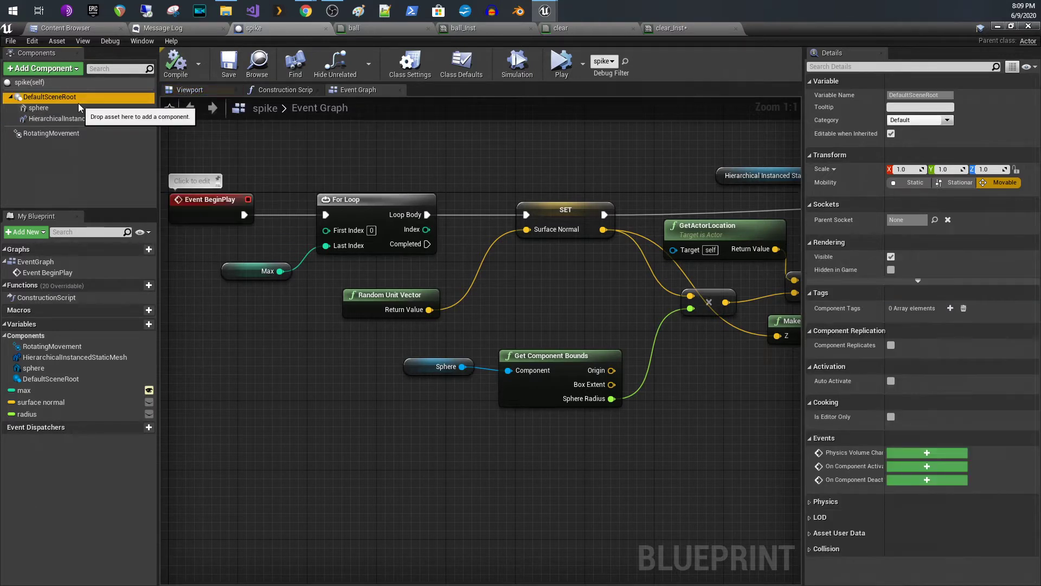
{"action": "left_click", "coordinate": [79, 111]}
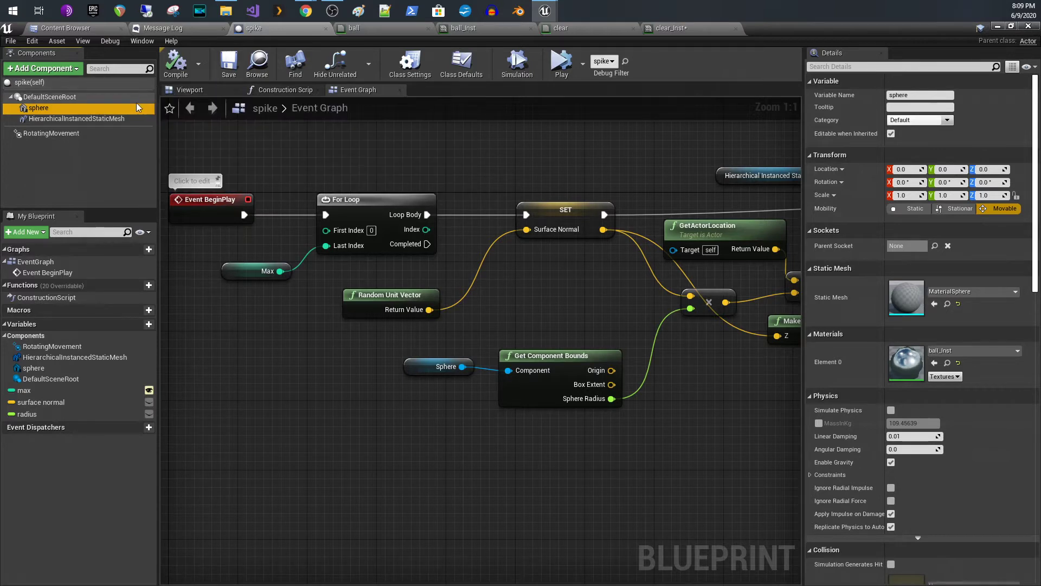
{"action": "left_click", "coordinate": [112, 117]}
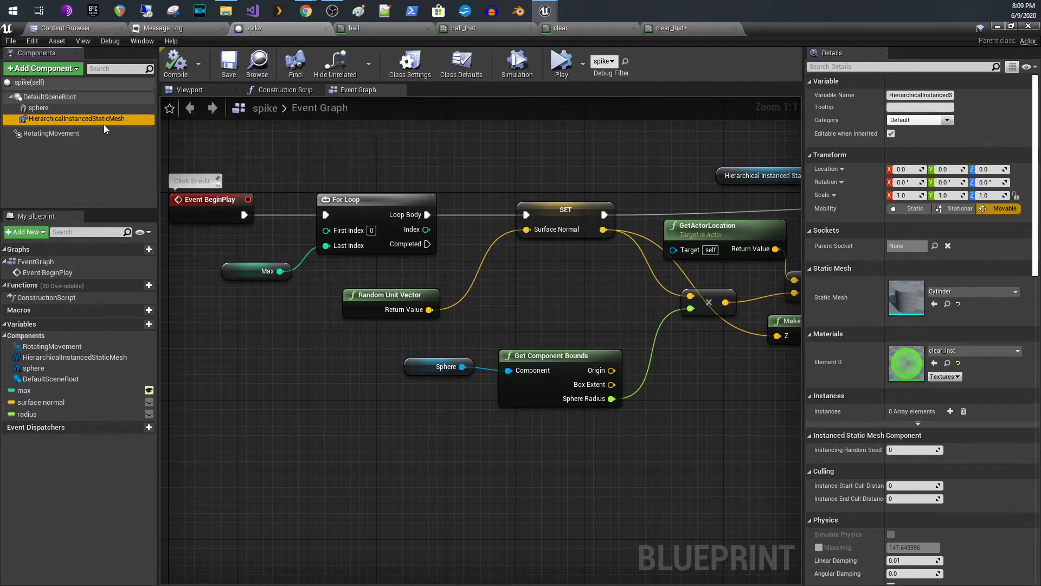
{"action": "left_click", "coordinate": [98, 136]}
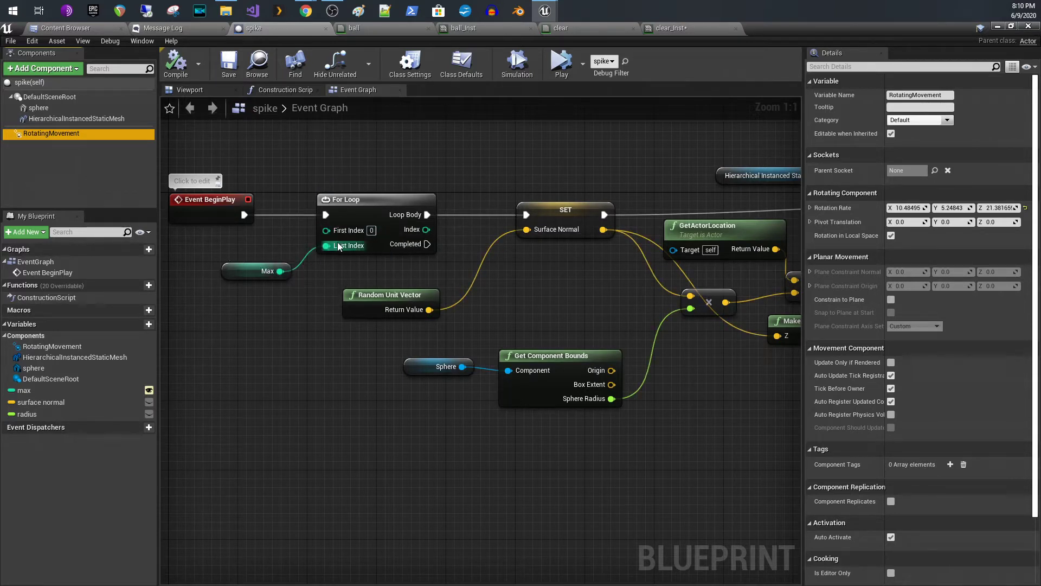
Step: Examine the Max variable that feeds the For Loop and the Random Unit Vector node that sets Surface Normal
{"action": "left_click", "coordinate": [258, 275]}
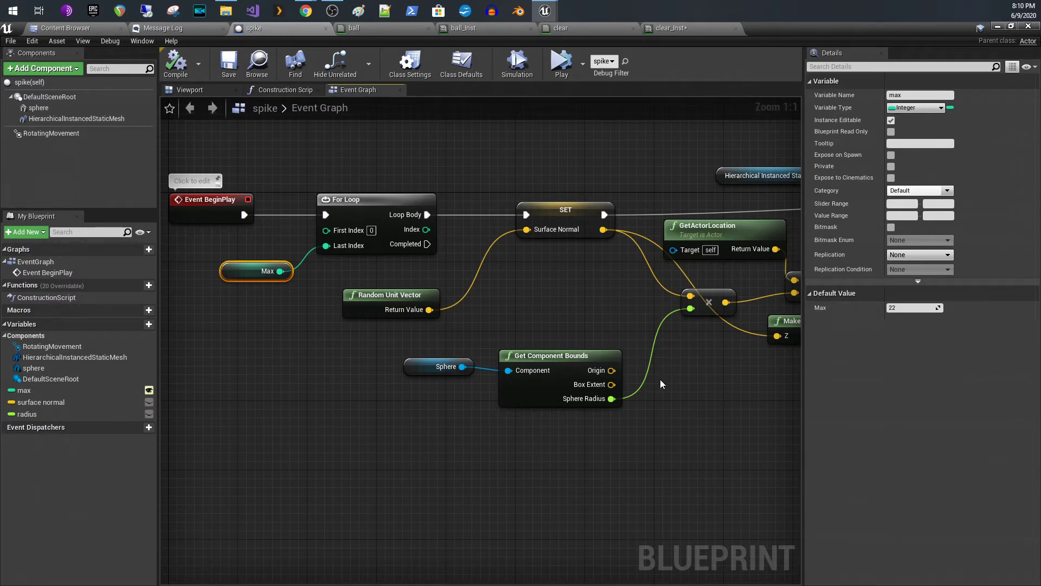
{"action": "right_click_drag", "start_coordinate": [667, 388], "coordinate": [534, 418]}
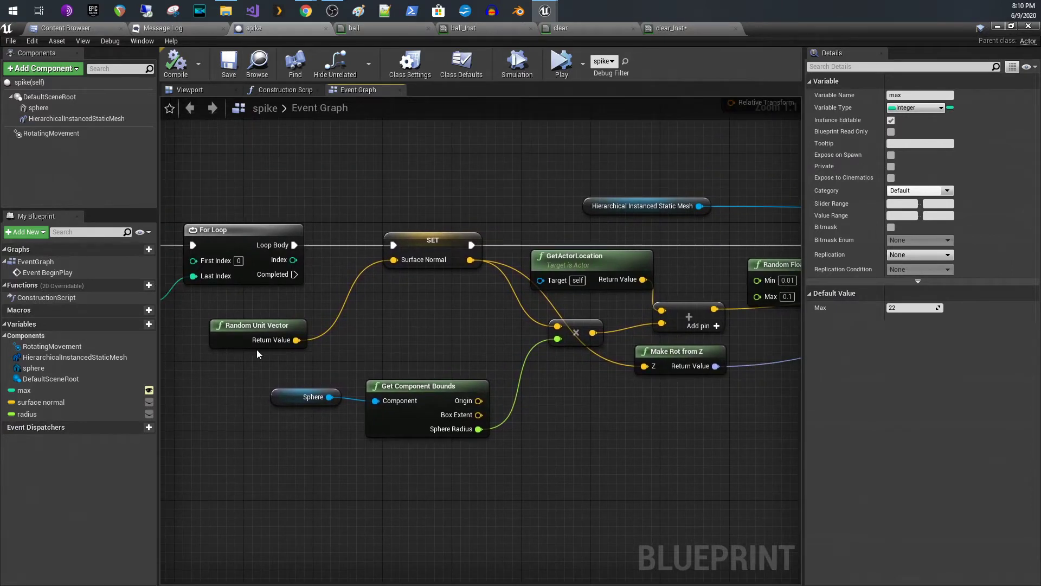
{"action": "left_click", "coordinate": [268, 333]}
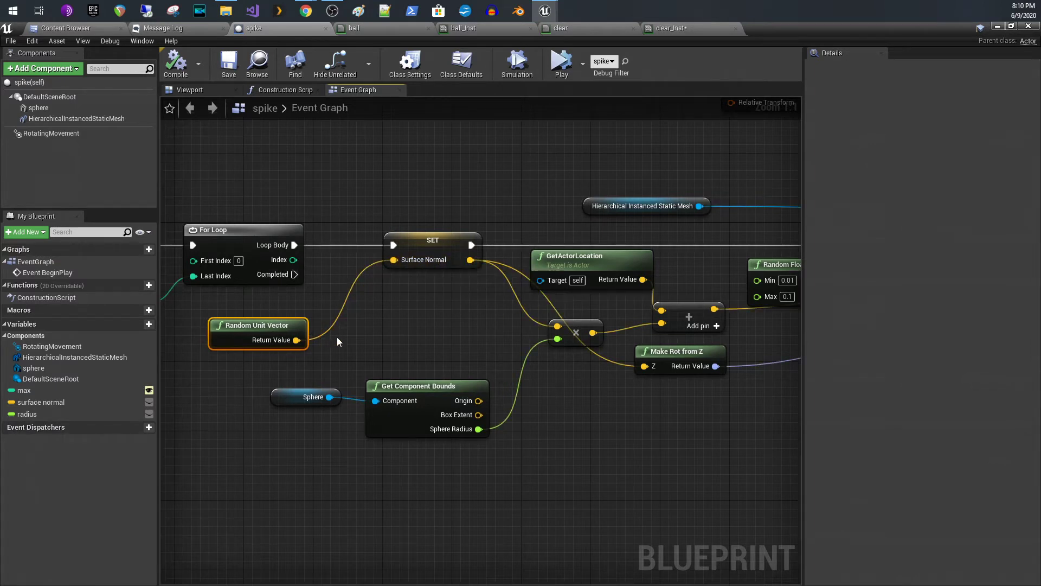
{"action": "right_click_drag", "start_coordinate": [439, 324], "coordinate": [564, 314]}
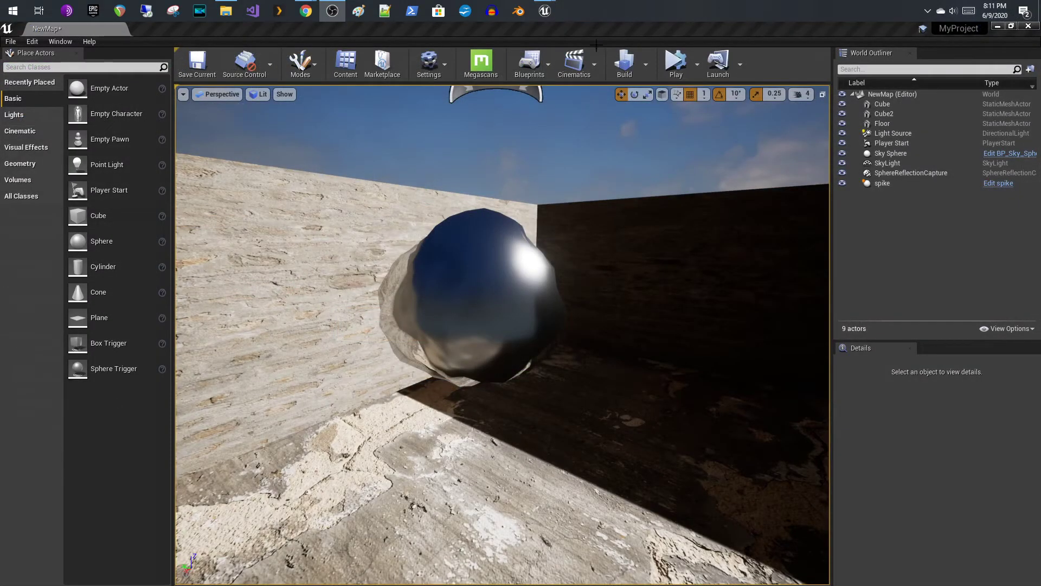
Step: Play the level to preview the spikes generated around the ball, and stop the simulation
{"action": "left_click", "coordinate": [676, 66]}
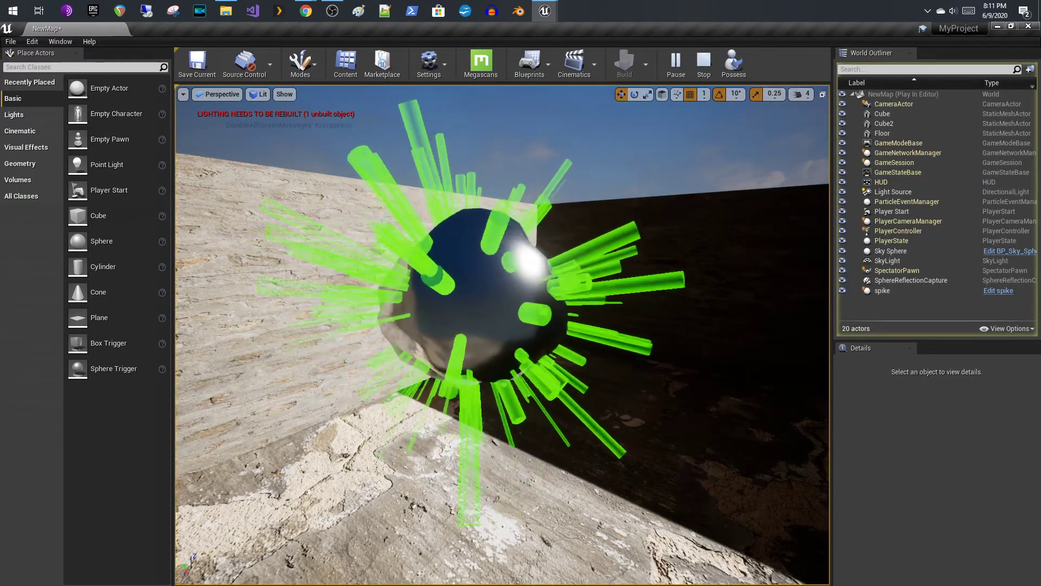
{"action": "left_click", "coordinate": [703, 64]}
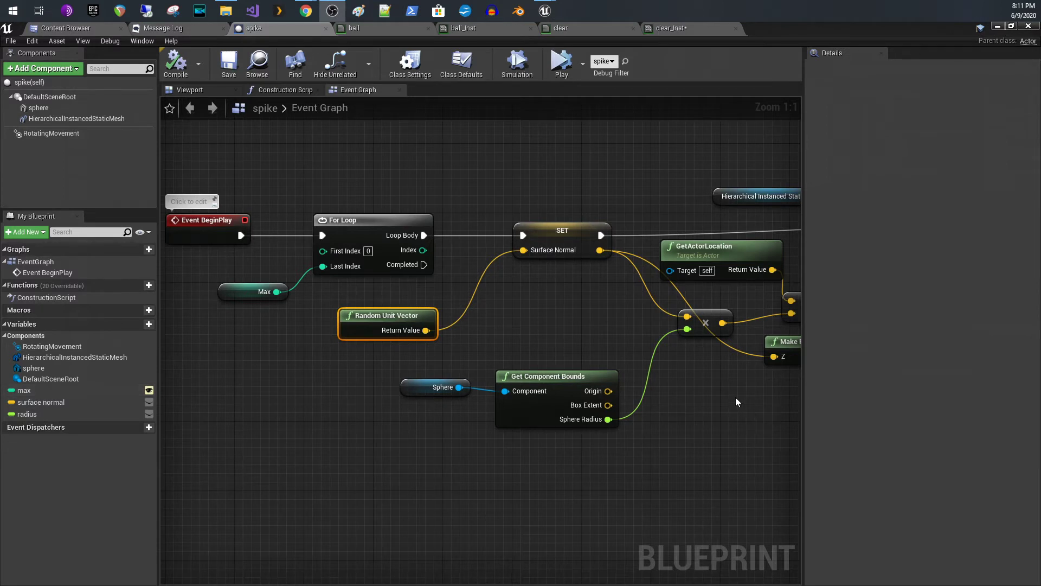
Step: Trace the event graph from the Surface Normal setter through the location, rotation and radius calculations to Add Instance World Space
{"action": "right_click_drag", "start_coordinate": [727, 408], "coordinate": [544, 415]}
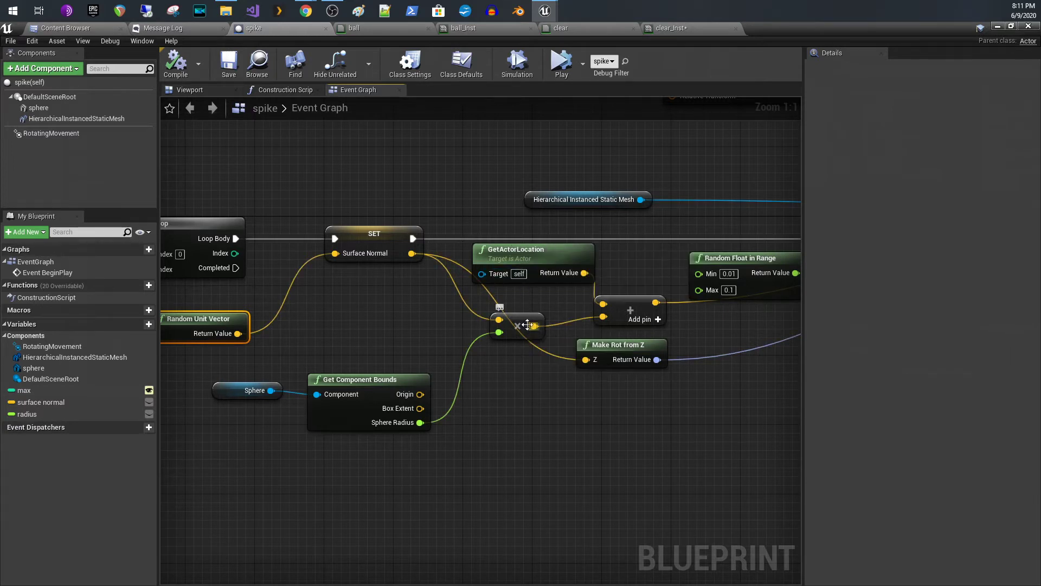
{"action": "right_click_drag", "start_coordinate": [552, 327], "coordinate": [354, 303]}
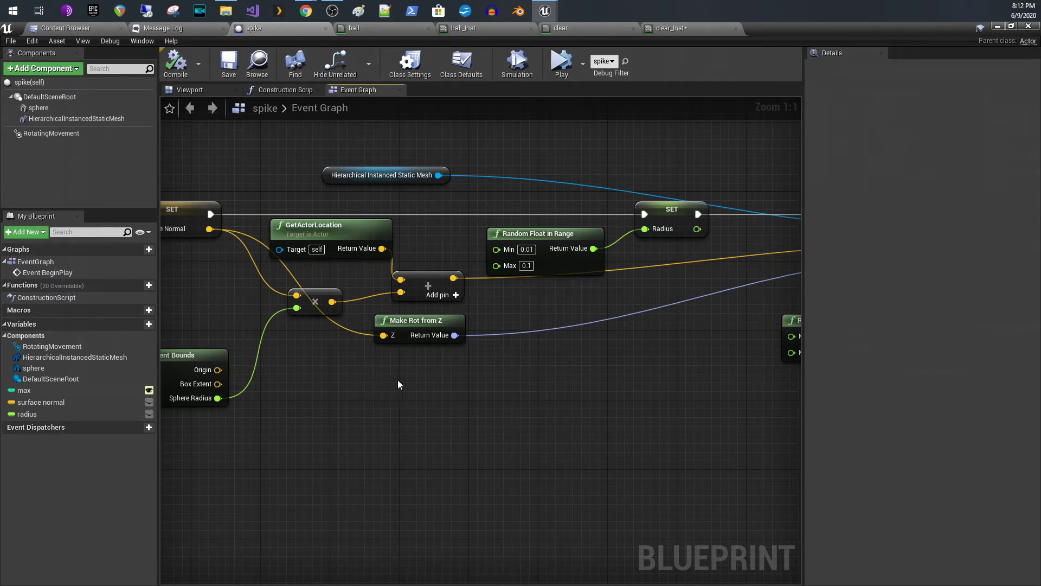
{"action": "right_click_drag", "start_coordinate": [398, 379], "coordinate": [474, 371]}
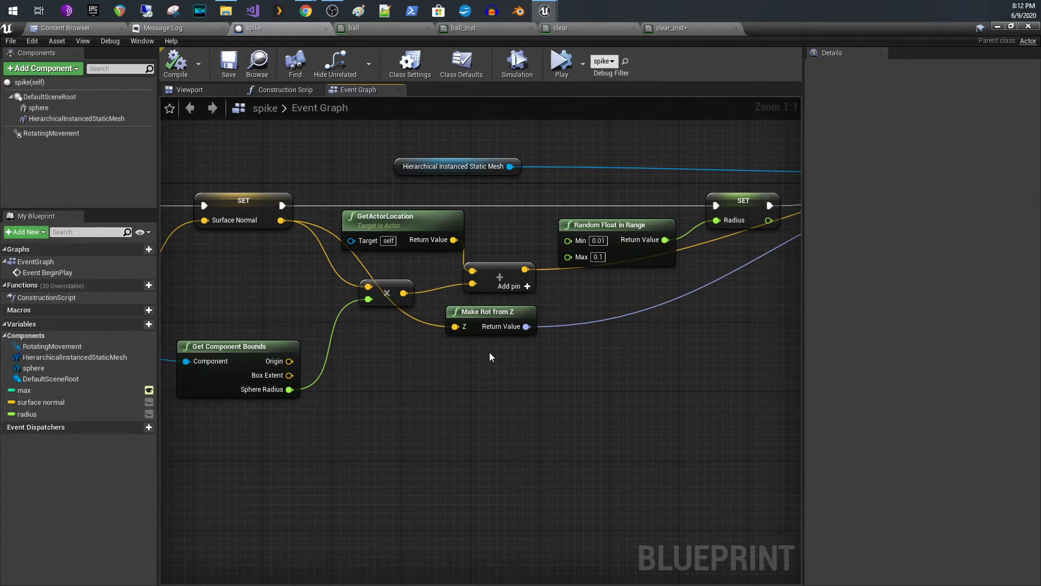
{"action": "right_click_drag", "start_coordinate": [489, 357], "coordinate": [277, 384]}
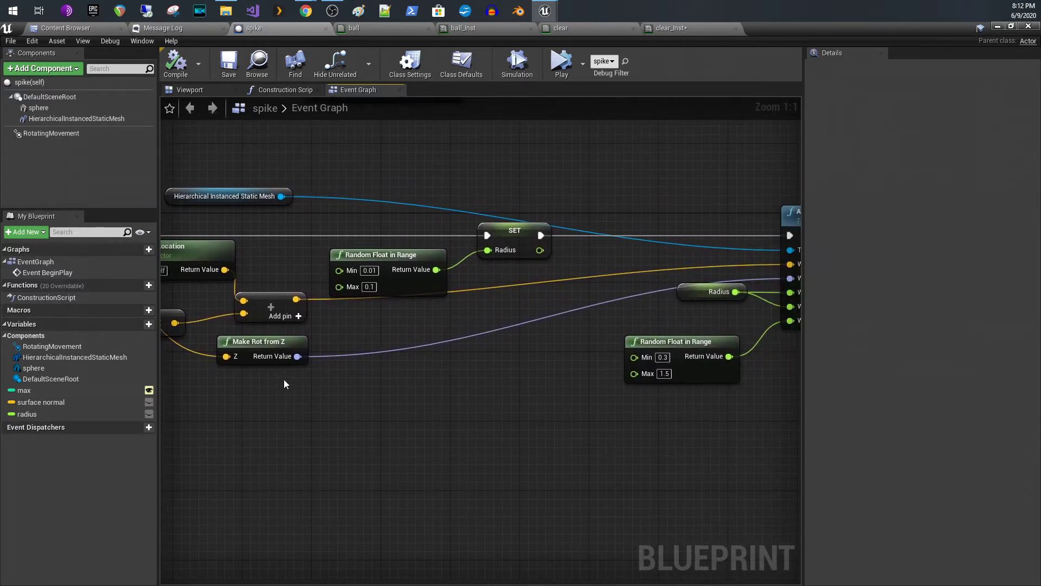
{"action": "right_click_drag", "start_coordinate": [431, 354], "coordinate": [453, 359]}
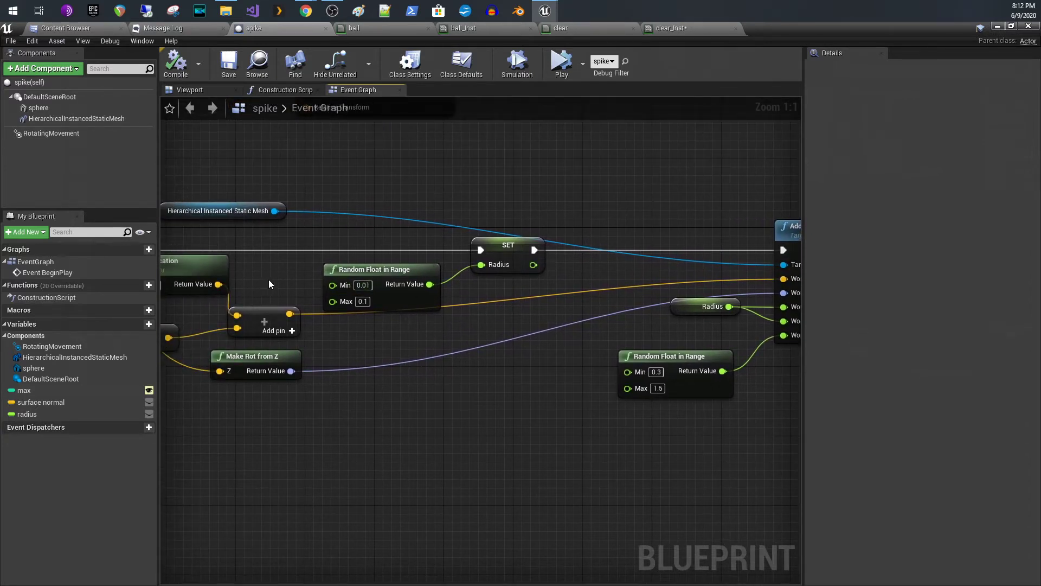
{"action": "right_click_drag", "start_coordinate": [273, 300], "coordinate": [435, 297]}
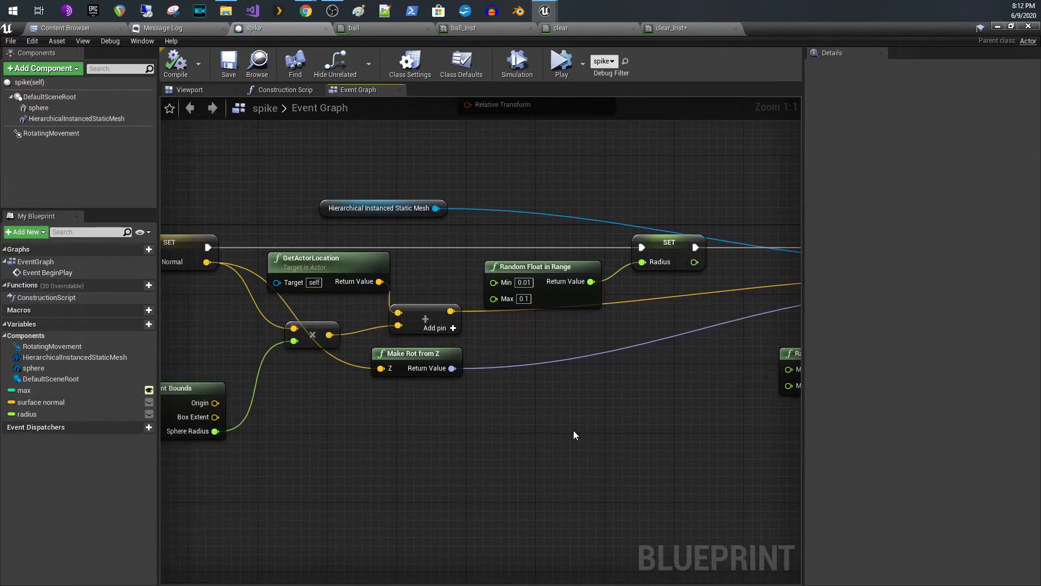
{"action": "scroll", "coordinate": [565, 413], "scroll_direction": "down", "scroll_amount": 3}
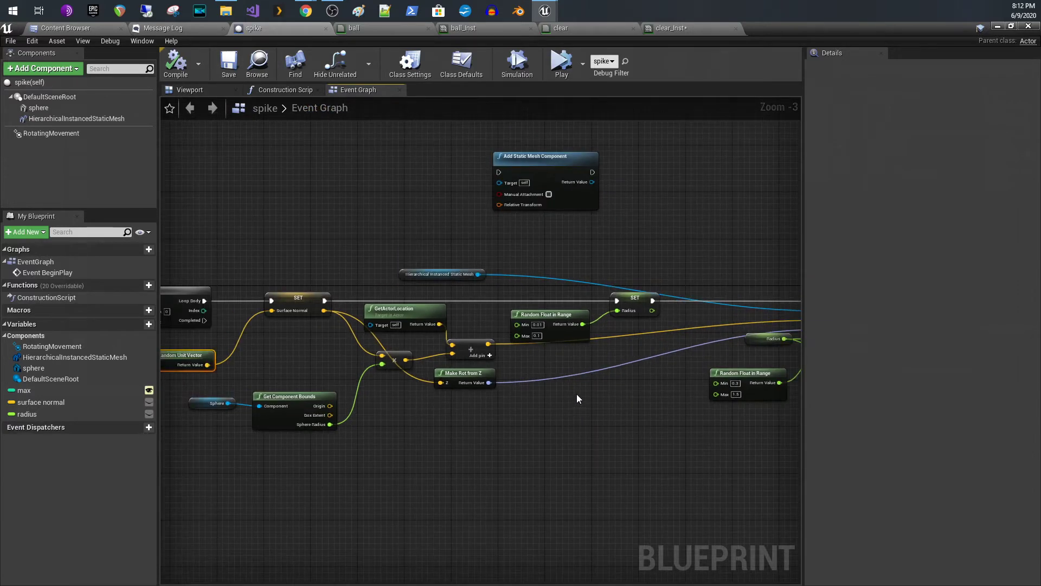
{"action": "right_click_drag", "start_coordinate": [587, 388], "coordinate": [602, 336]}
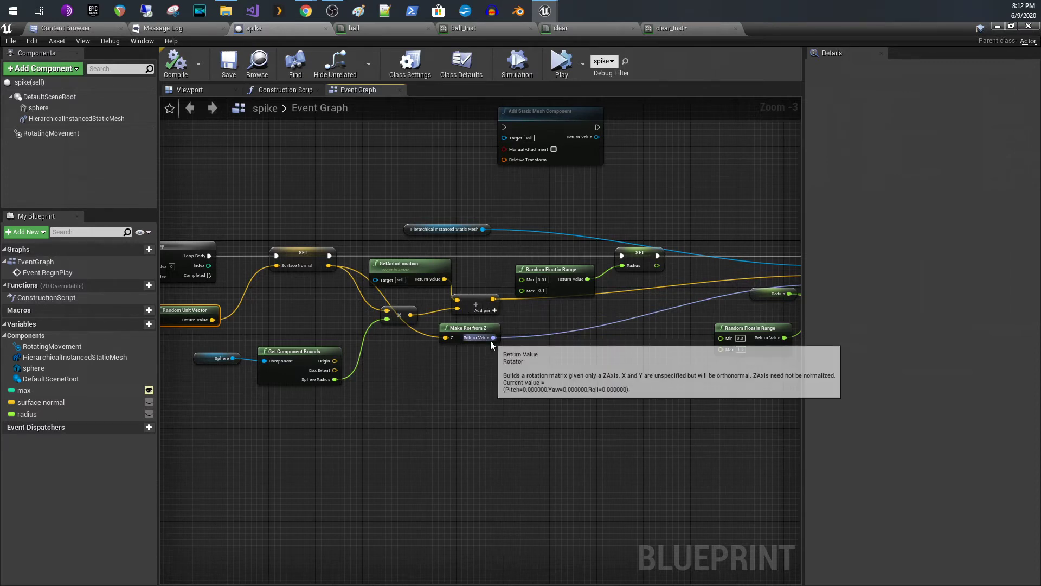
{"action": "right_click_drag", "start_coordinate": [593, 328], "coordinate": [365, 338]}
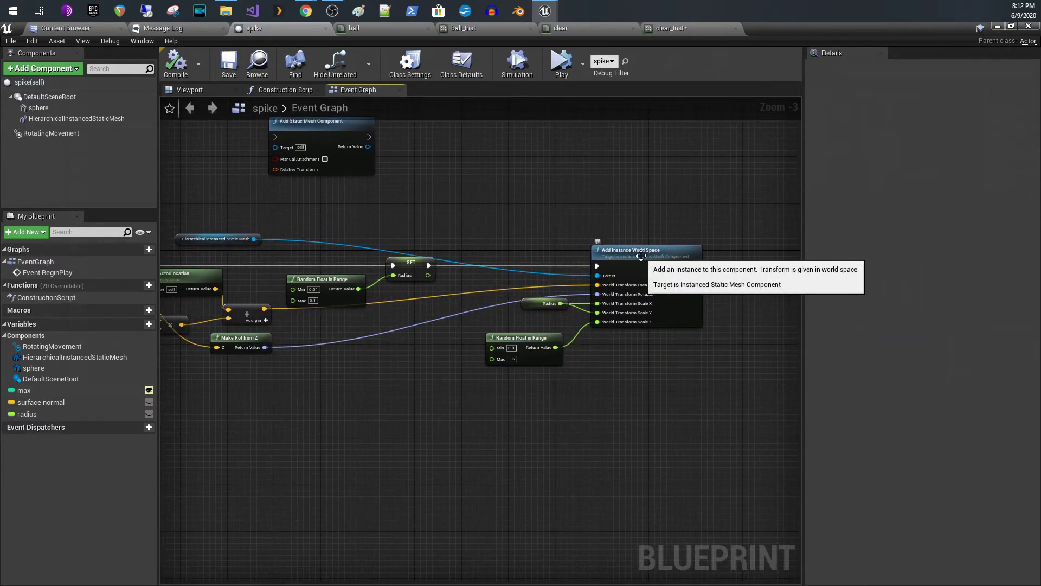
Step: Move the Hierarchical Instanced Static Mesh node close to Add Instance World Space and inspect the Radius input there
{"action": "left_click_drag", "start_coordinate": [243, 239], "coordinate": [507, 240]}
{"action": "left_click", "coordinate": [234, 239]}
{"action": "scroll", "coordinate": [554, 250], "scroll_direction": "up", "scroll_amount": 3}
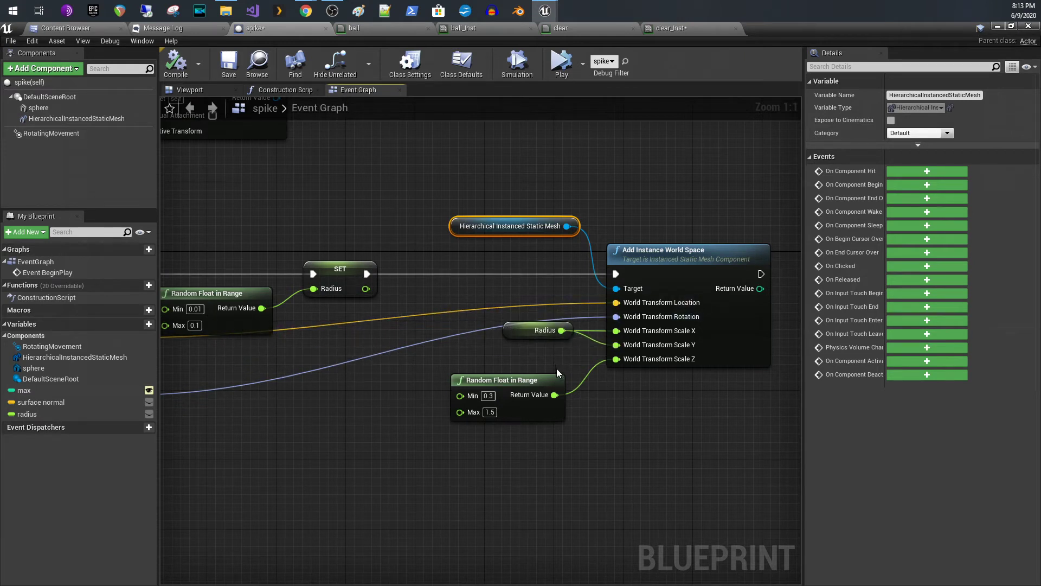
{"action": "left_click", "coordinate": [544, 332]}
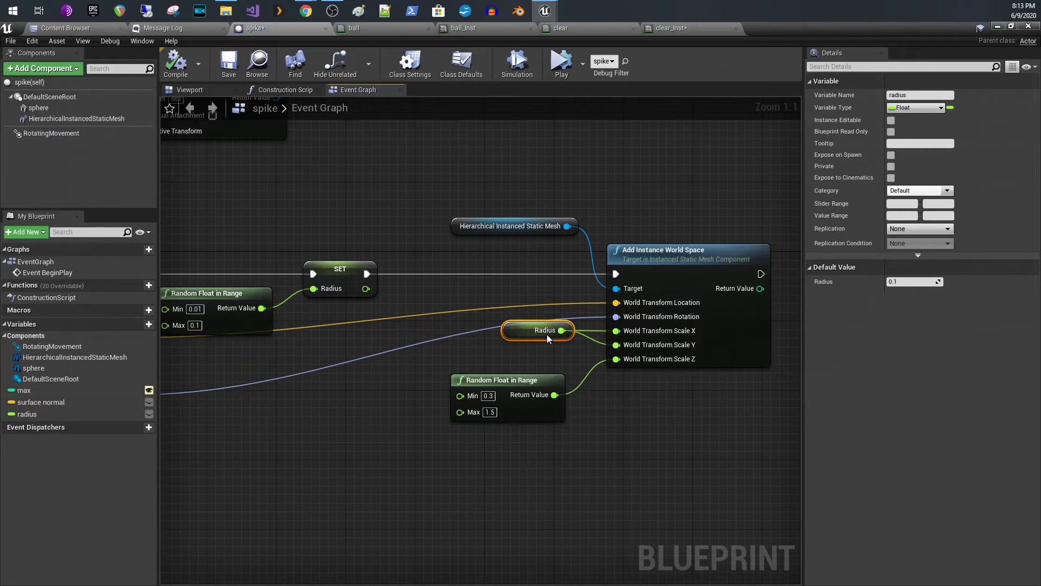
{"action": "left_click", "coordinate": [669, 273]}
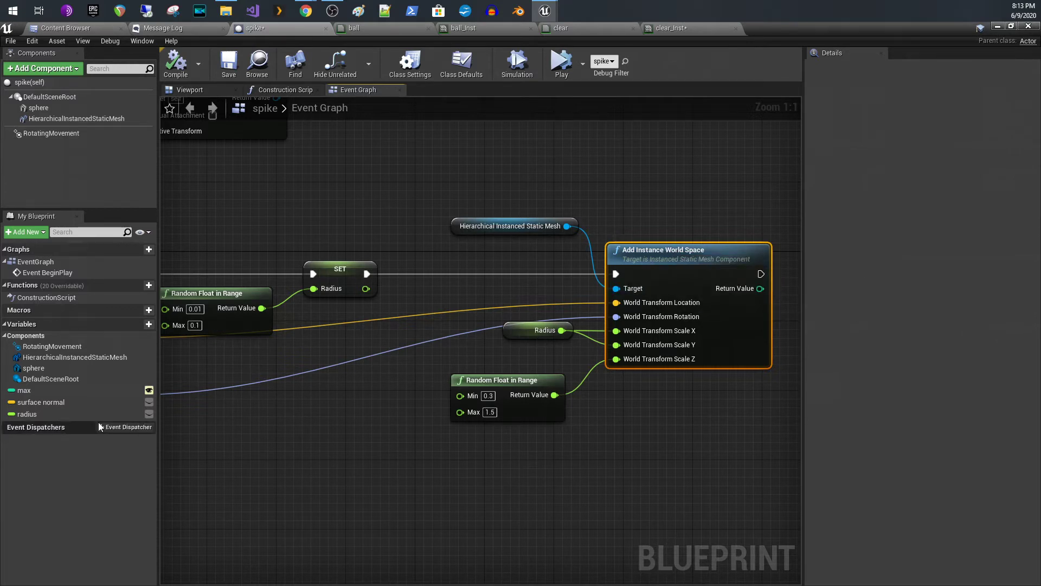
Step: Move the unconnected Add Static Mesh Component node further up, away from the main node chain
{"action": "scroll", "coordinate": [255, 331], "scroll_direction": "down", "scroll_amount": 2}
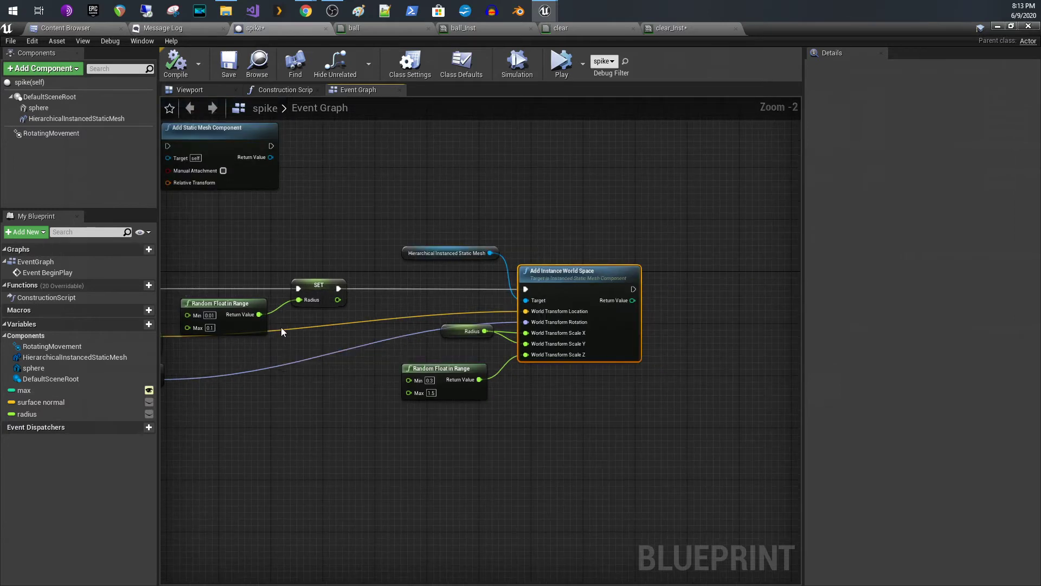
{"action": "right_click_drag", "start_coordinate": [358, 324], "coordinate": [542, 274]}
{"action": "scroll", "coordinate": [540, 275], "scroll_direction": "down", "scroll_amount": 1}
{"action": "right_click_drag", "start_coordinate": [453, 256], "coordinate": [542, 333]}
{"action": "left_click_drag", "start_coordinate": [520, 179], "coordinate": [518, 107]}
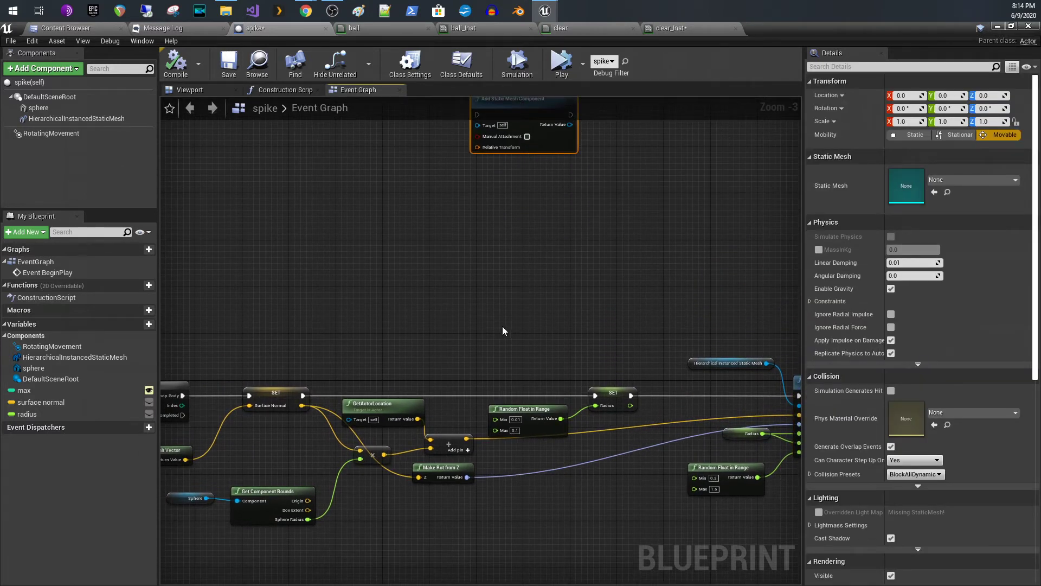
Step: Review the node chain from Event BeginPlay to Add Instance World Space, and check the mesh and material of both mesh components
{"action": "right_click_drag", "start_coordinate": [552, 326], "coordinate": [797, 208]}
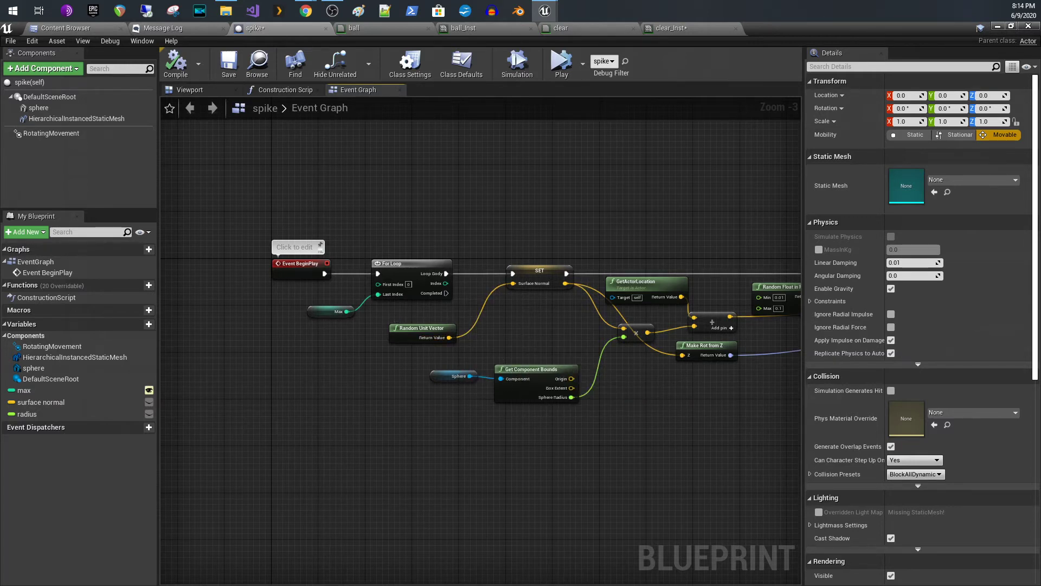
{"action": "scroll", "coordinate": [571, 310], "scroll_direction": "up", "scroll_amount": 3}
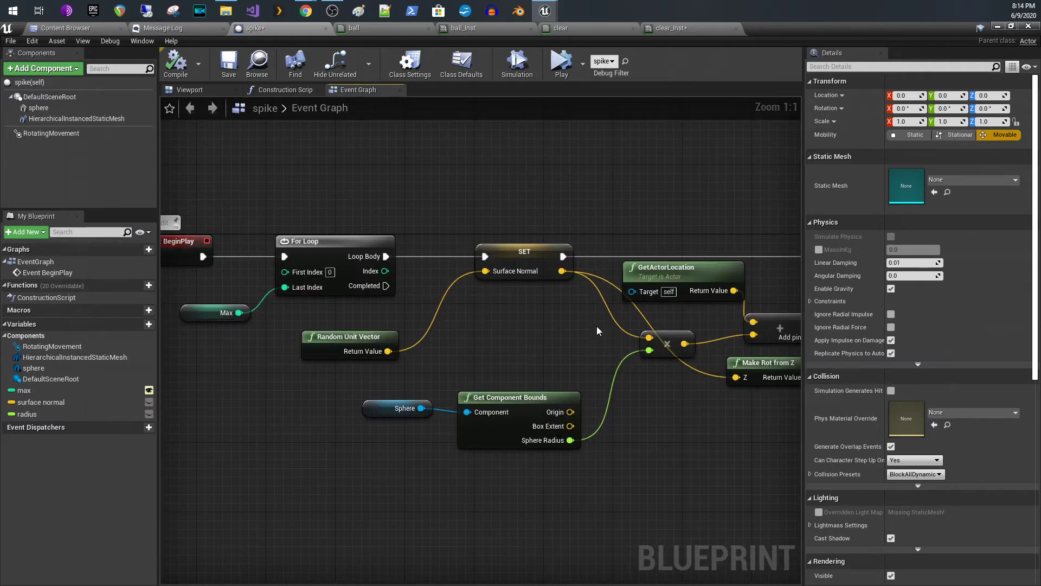
{"action": "right_click_drag", "start_coordinate": [637, 343], "coordinate": [135, 401]}
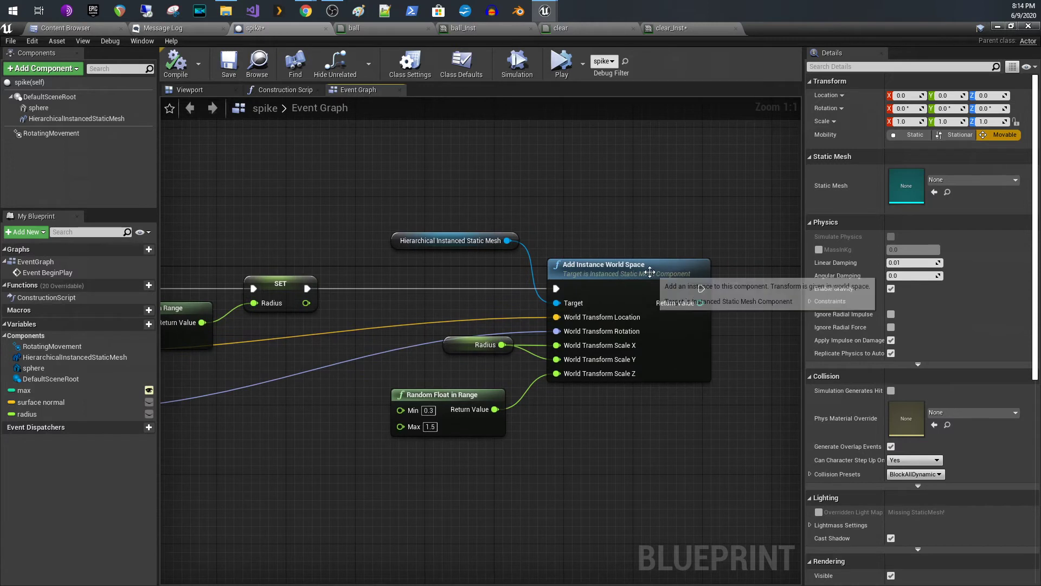
{"action": "left_click", "coordinate": [98, 121]}
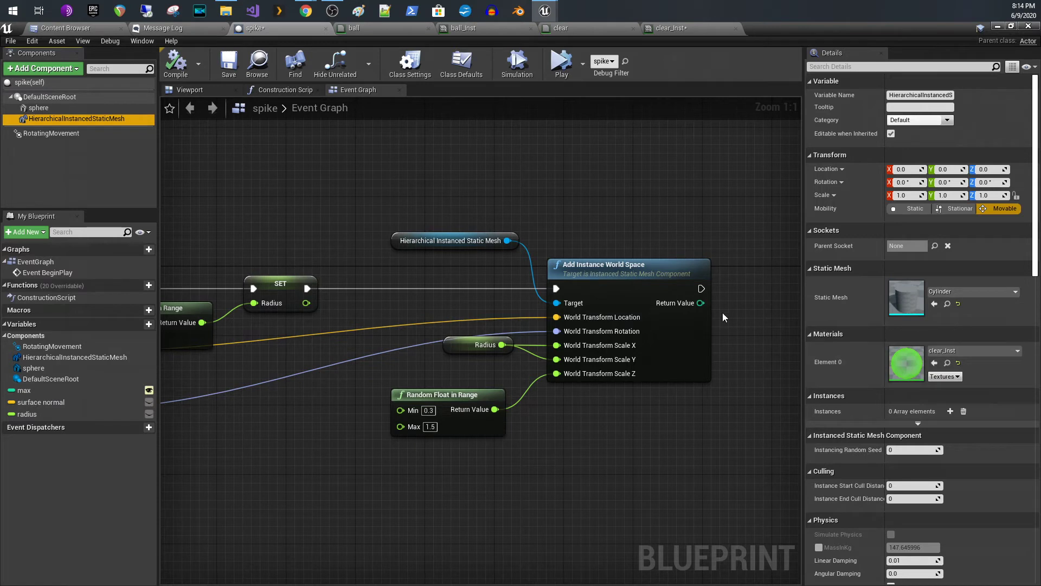
{"action": "left_click", "coordinate": [73, 105]}
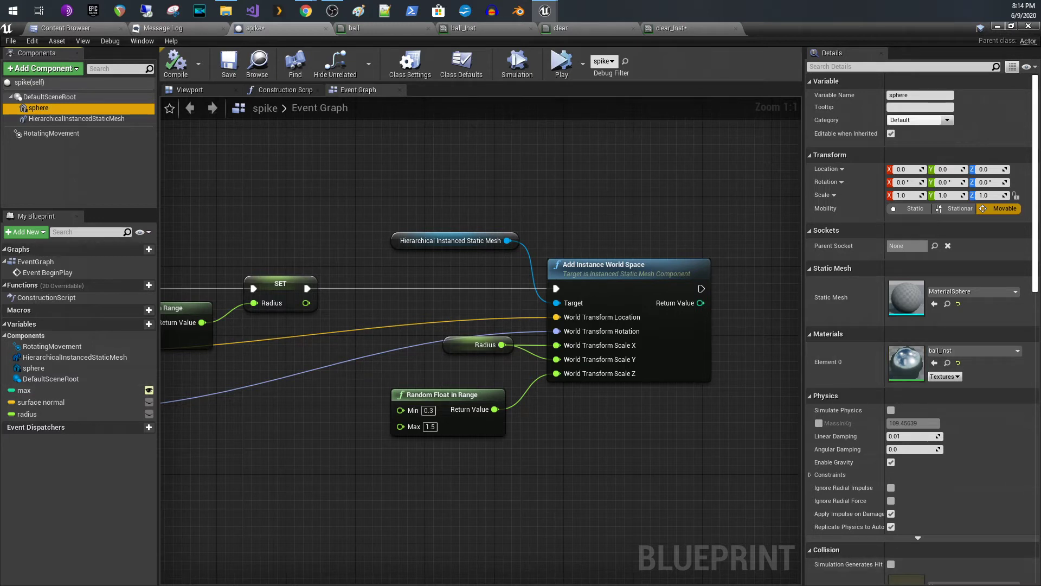
Step: Switch to the ball material and inspect its main material node and color parameter
{"action": "left_click", "coordinate": [370, 32]}
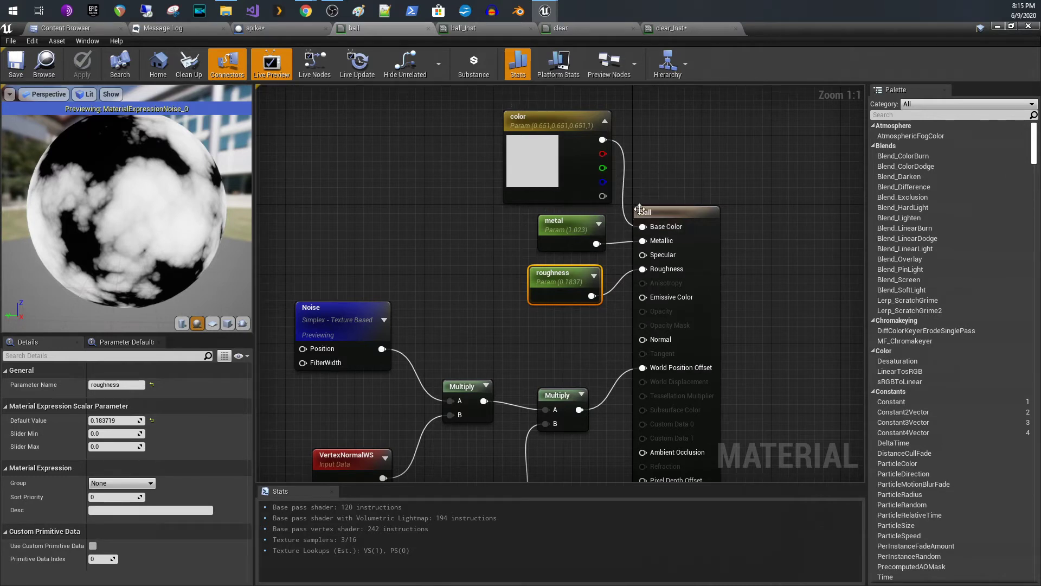
{"action": "left_click", "coordinate": [675, 213]}
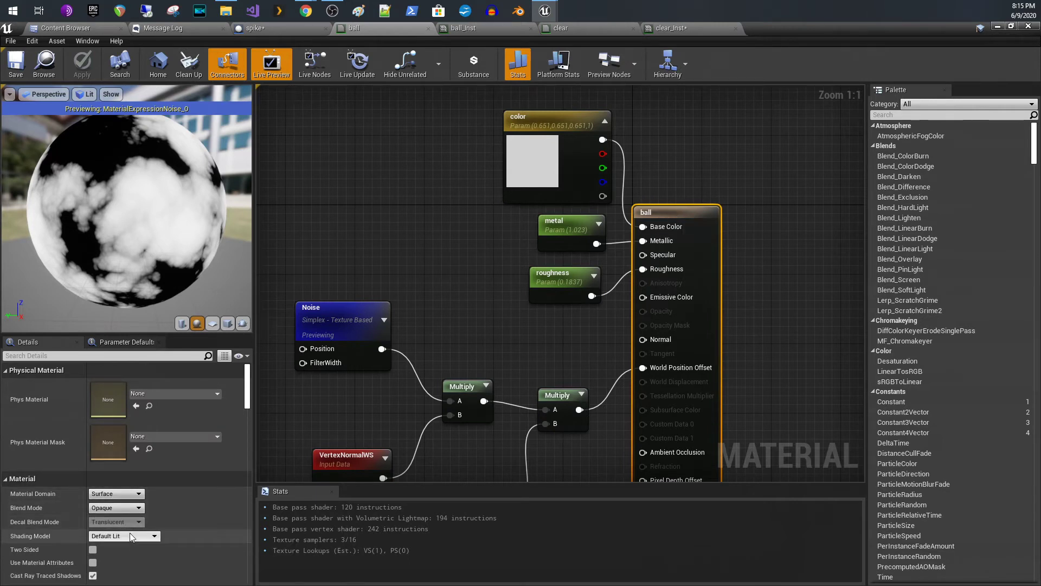
{"action": "left_click", "coordinate": [558, 160]}
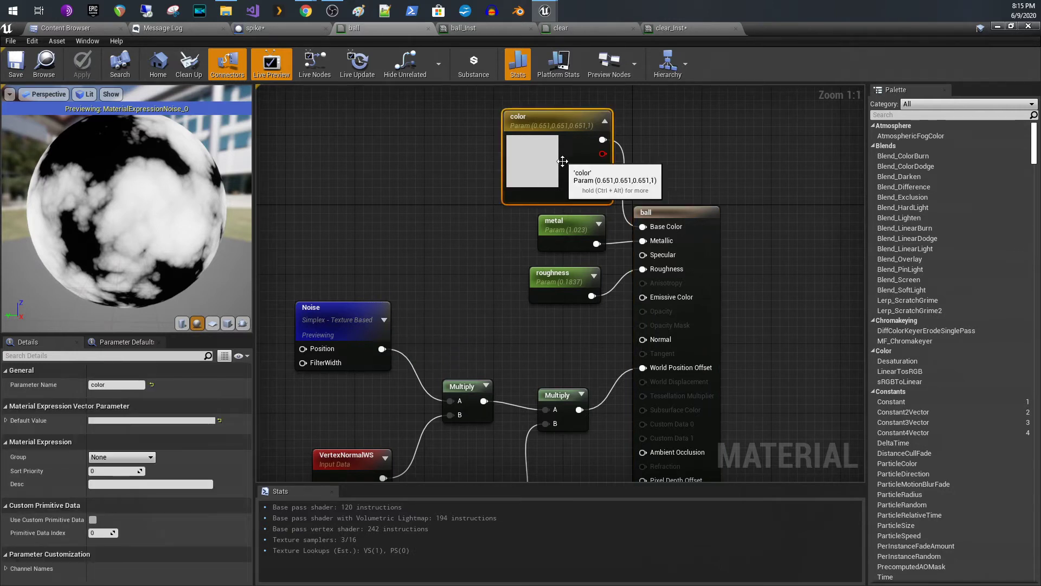
Step: Inspect the metal and roughness parameters, the Noise node settings and the main ball node in the material graph
{"action": "left_click", "coordinate": [584, 228]}
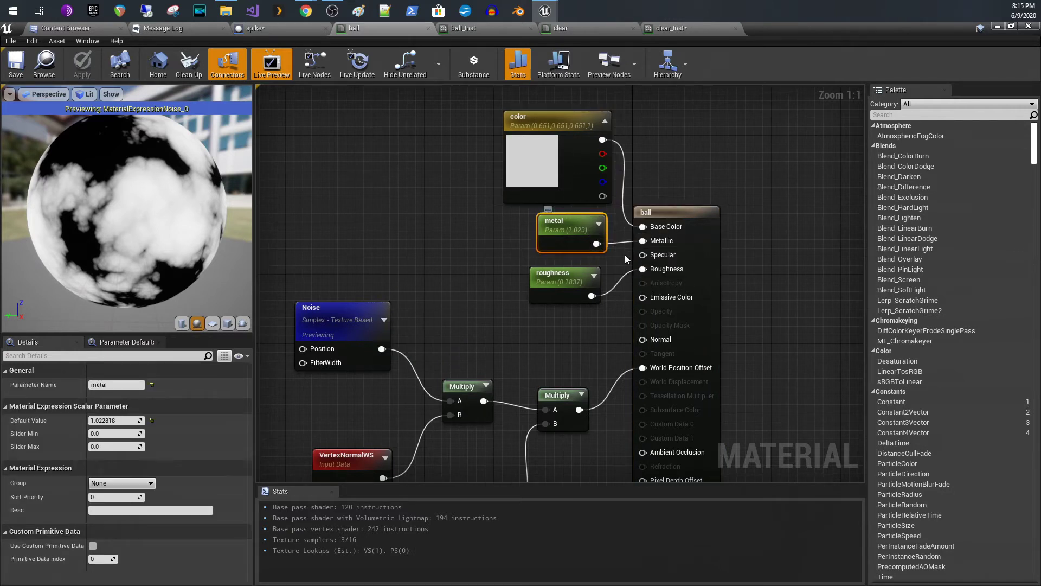
{"action": "left_click", "coordinate": [563, 298]}
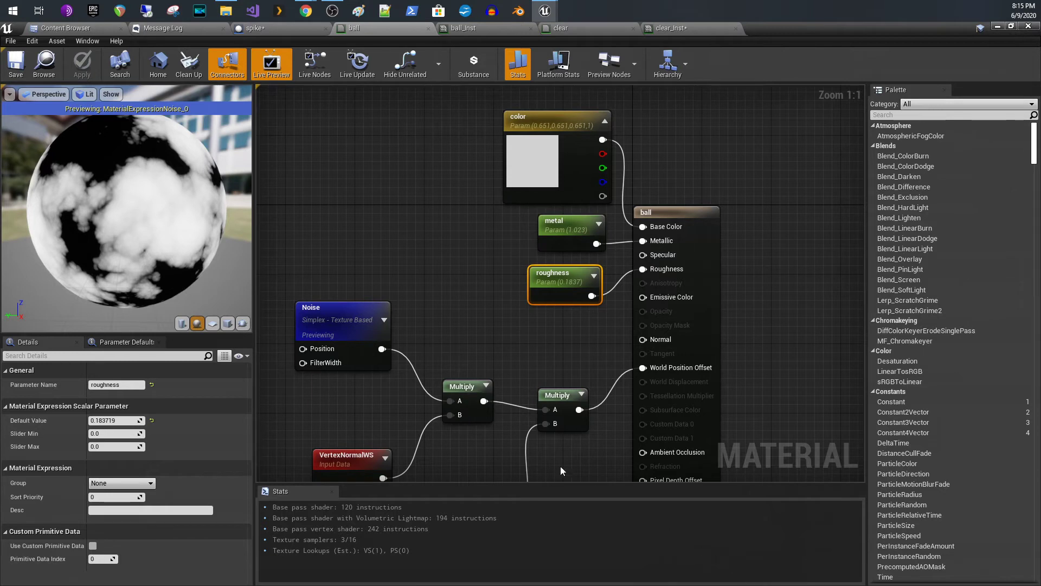
{"action": "right_click_drag", "start_coordinate": [544, 336], "coordinate": [605, 282]}
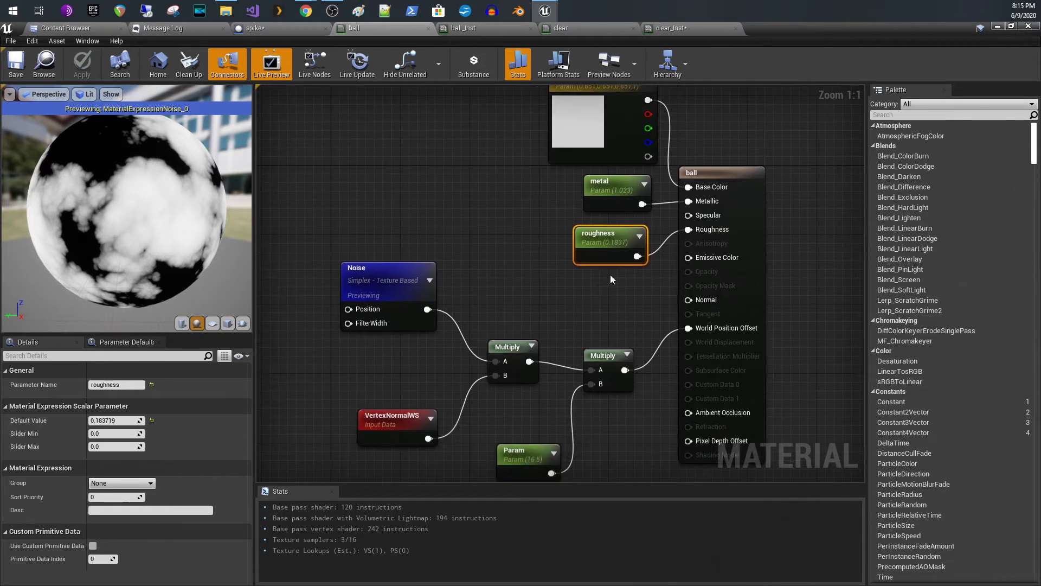
{"action": "left_click", "coordinate": [618, 202]}
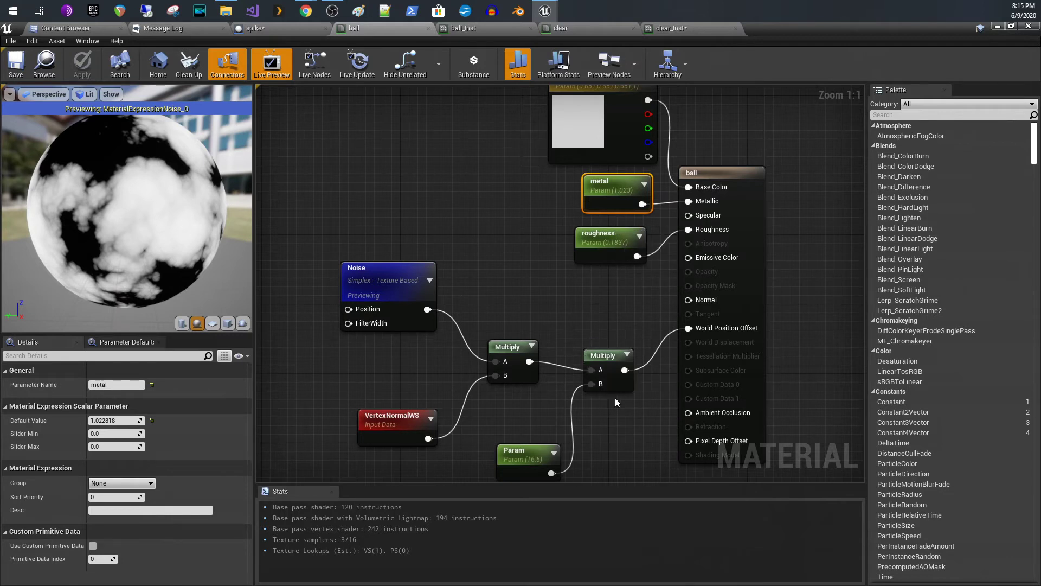
{"action": "right_click_drag", "start_coordinate": [637, 345], "coordinate": [666, 260]}
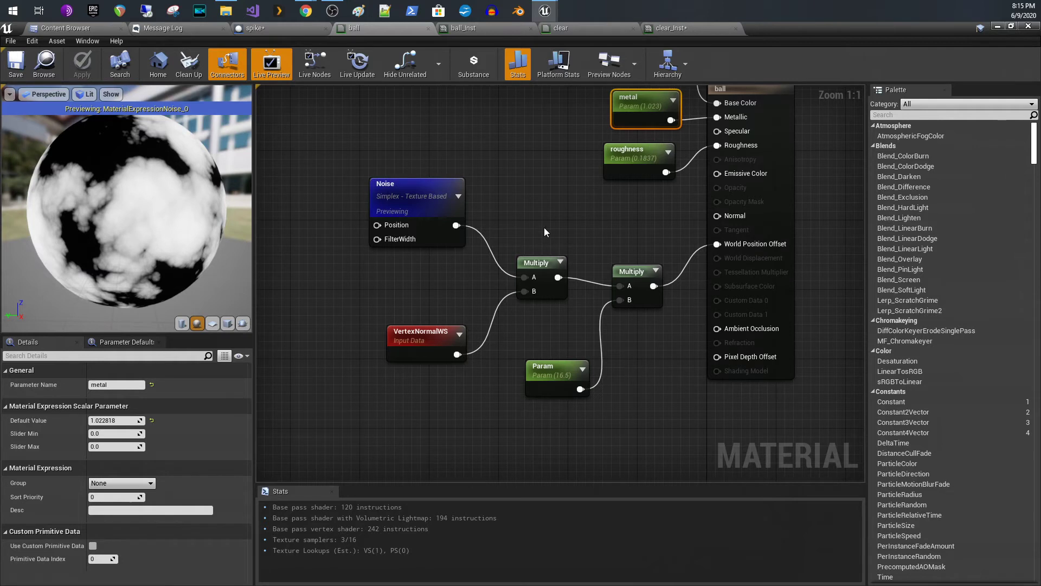
{"action": "left_click", "coordinate": [425, 207]}
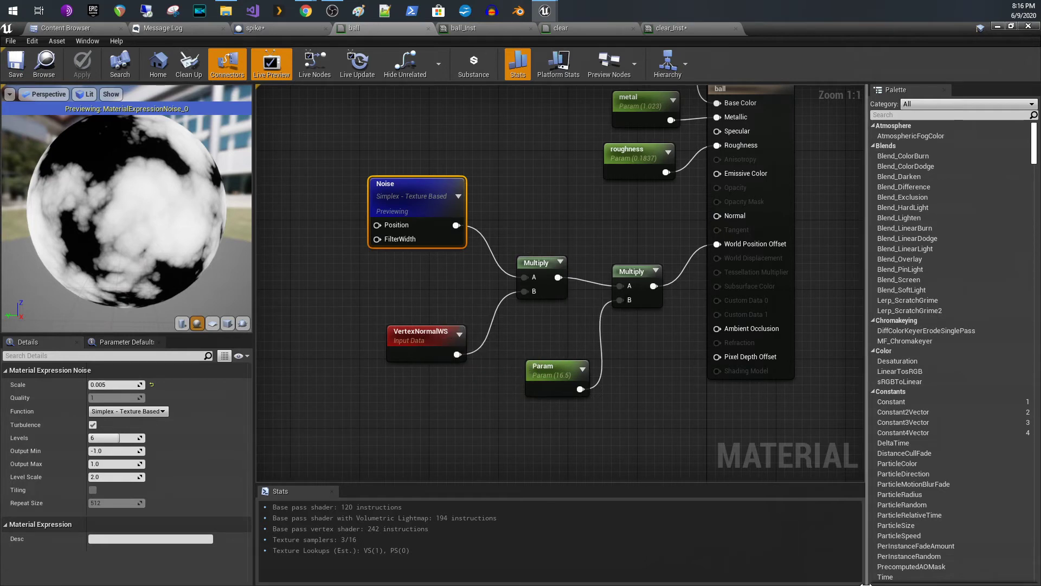
{"action": "right_click_drag", "start_coordinate": [612, 214], "coordinate": [630, 259]}
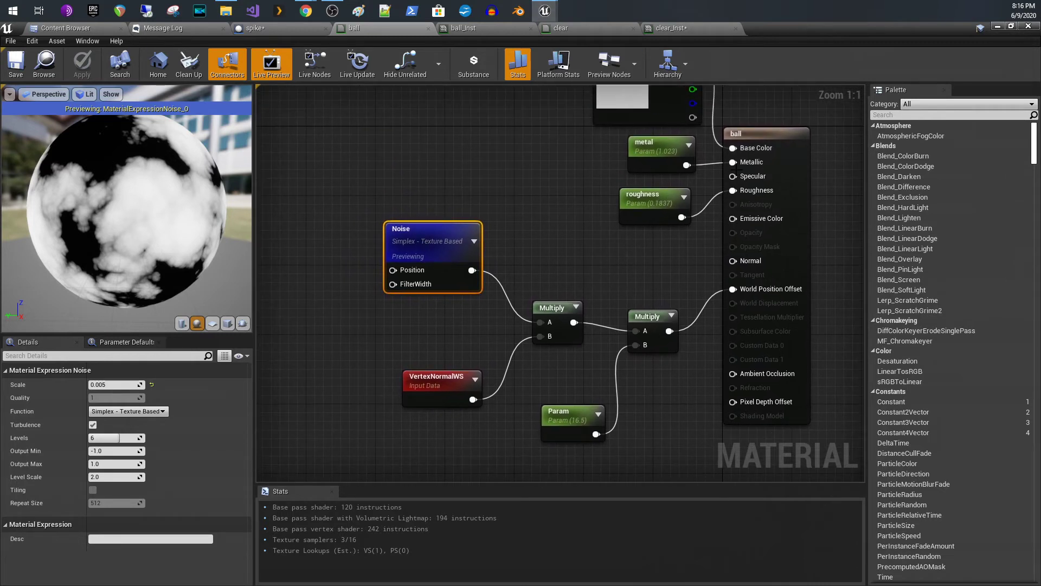
{"action": "left_click", "coordinate": [769, 135]}
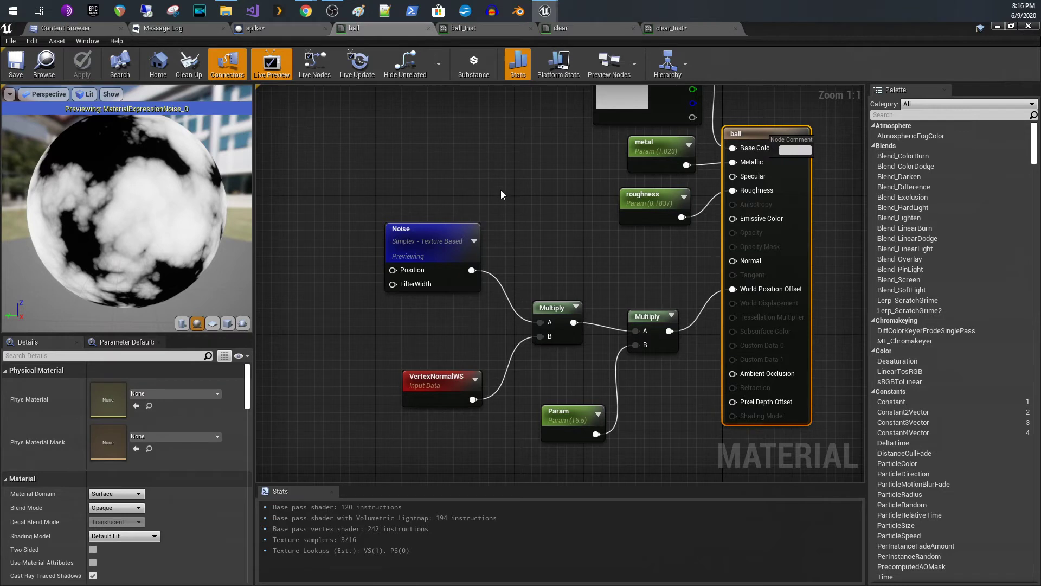
Step: Stop previewing the Noise node and show the whole displaced ball in the material preview
{"action": "right_click", "coordinate": [425, 243]}
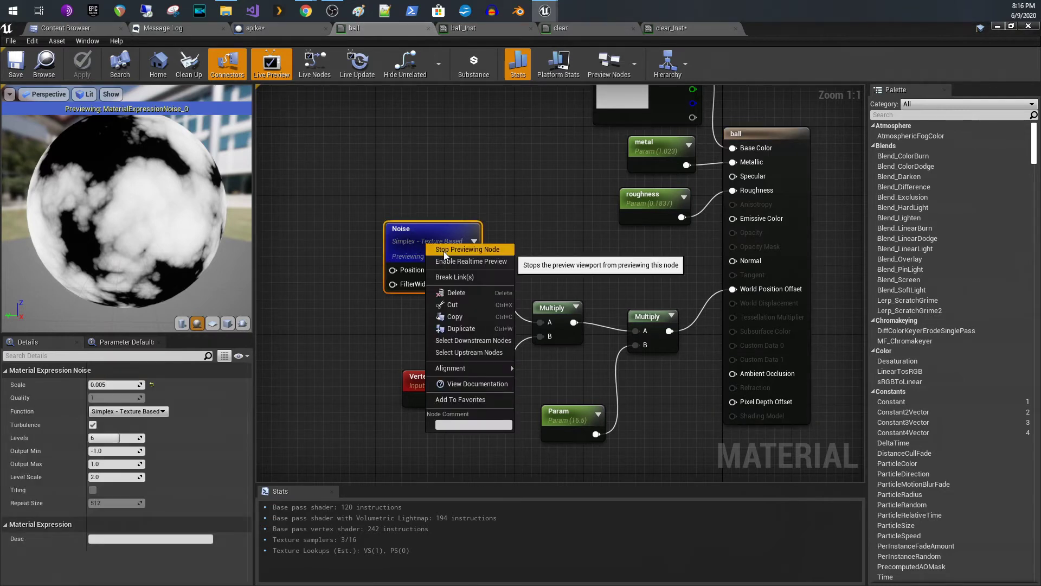
{"action": "left_click", "coordinate": [444, 251]}
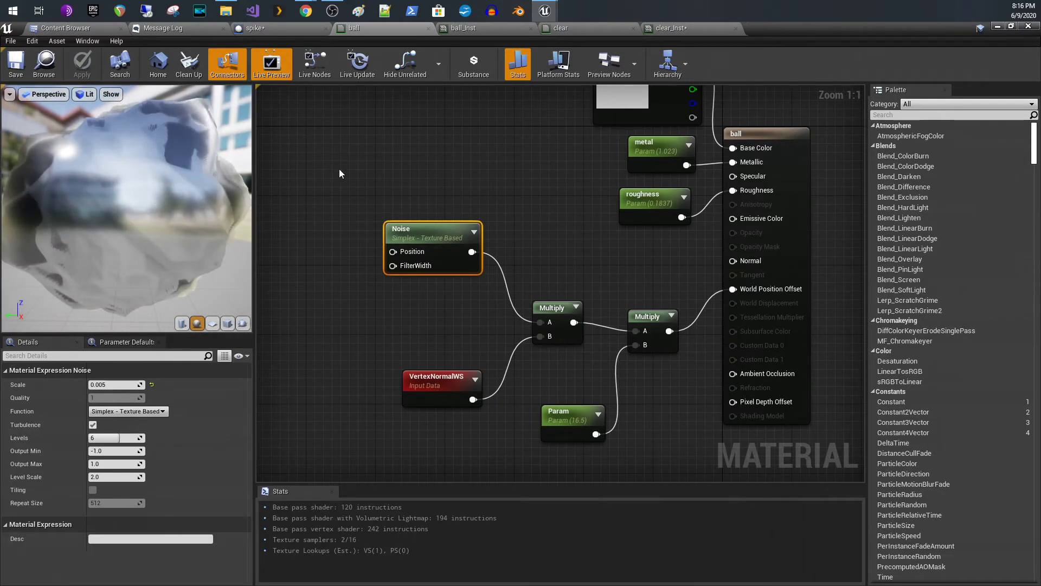
{"action": "scroll", "coordinate": [174, 190], "scroll_direction": "down", "scroll_amount": 3}
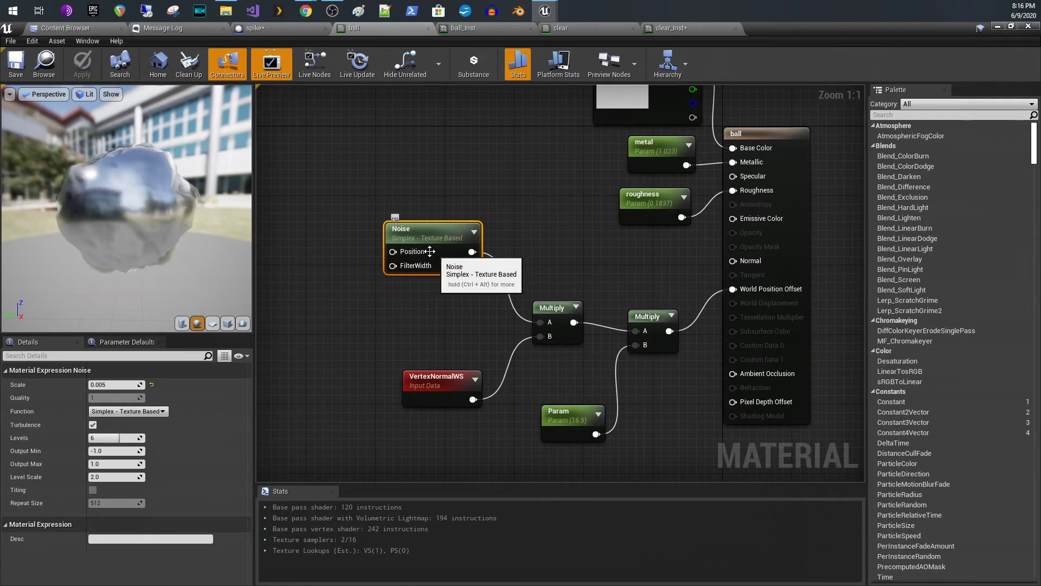
{"action": "scroll", "coordinate": [425, 251], "scroll_direction": "down", "scroll_amount": 1}
{"action": "scroll", "coordinate": [426, 249], "scroll_direction": "up", "scroll_amount": 1}
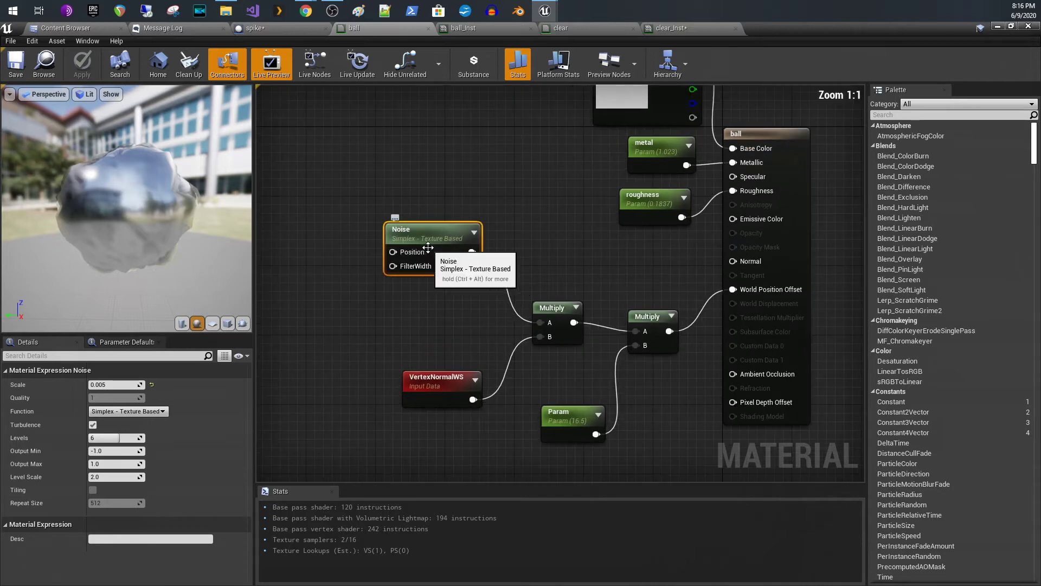
Step: Start previewing the Noise node on the preview sphere
{"action": "right_click", "coordinate": [447, 222]}
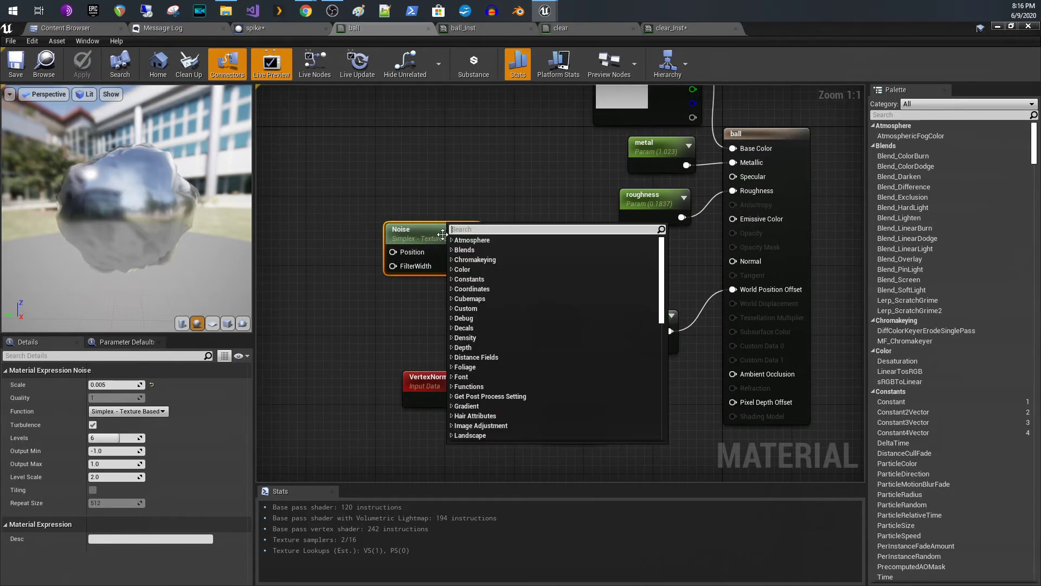
{"action": "left_click", "coordinate": [443, 234]}
{"action": "right_click", "coordinate": [442, 234]}
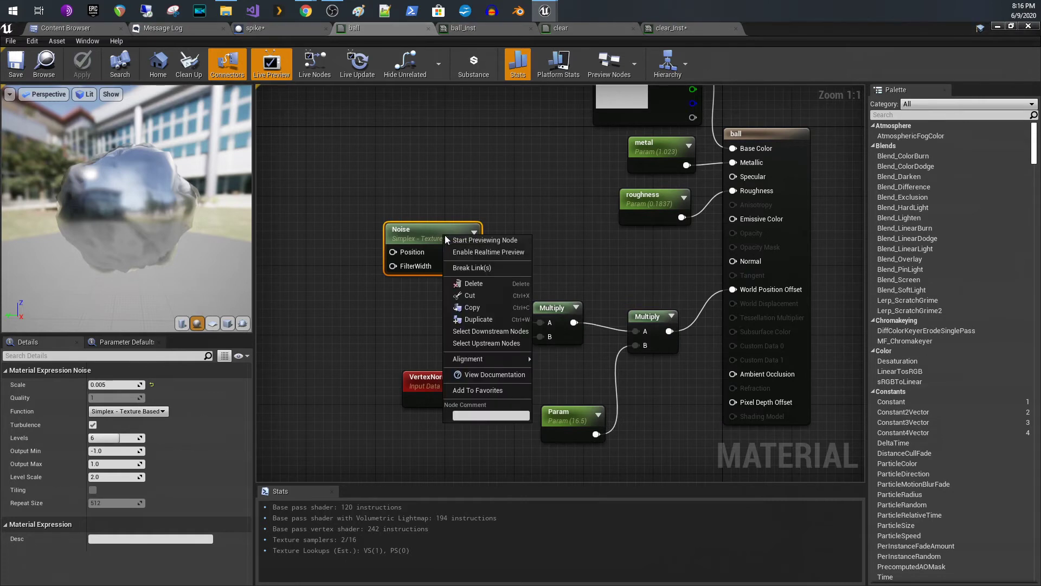
{"action": "left_click", "coordinate": [455, 239]}
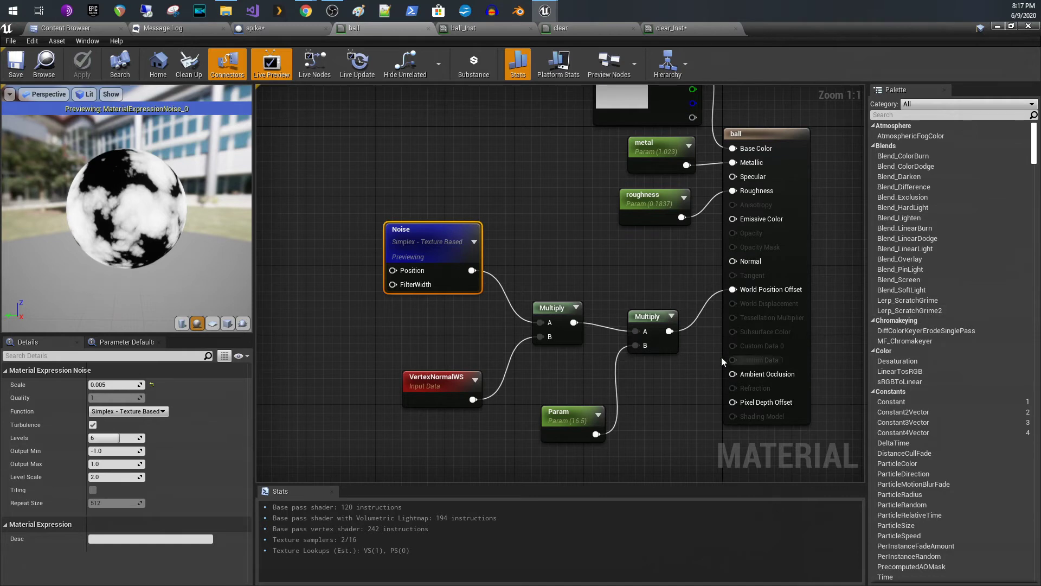
Step: Inspect the Param scalar parameter feeding the second Multiply, and turn off the Noise node preview again
{"action": "left_click", "coordinate": [587, 416]}
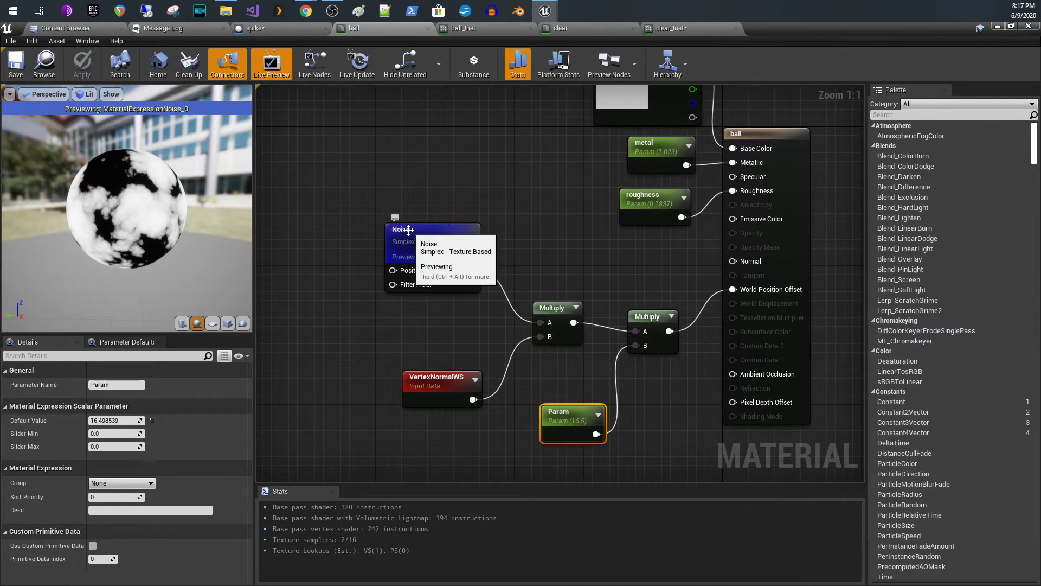
{"action": "right_click_drag", "start_coordinate": [412, 230], "coordinate": [419, 230]}
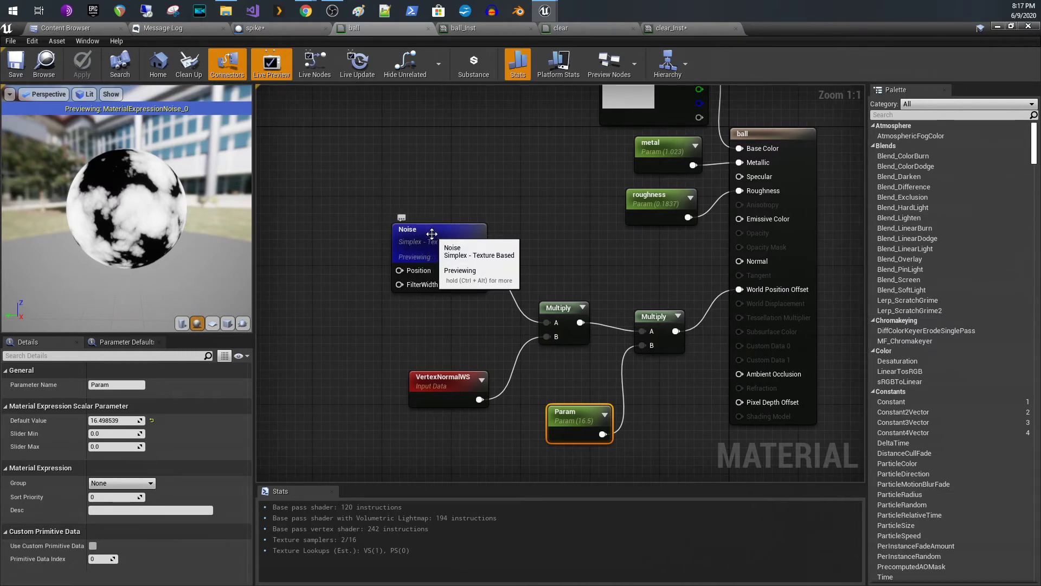
{"action": "right_click", "coordinate": [432, 235]}
{"action": "left_click", "coordinate": [454, 243]}
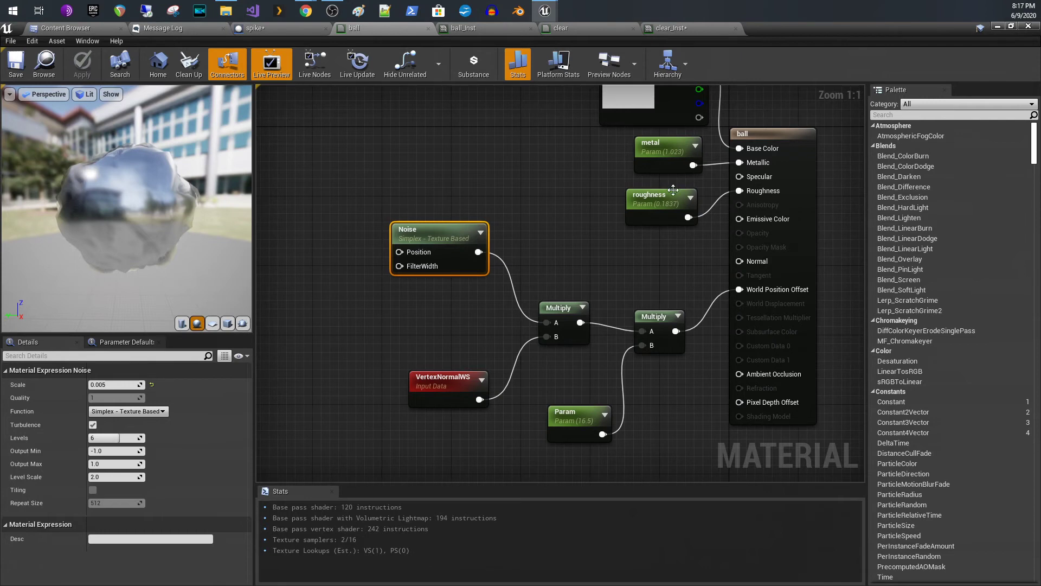
Step: Check the material on the spike's HierarchicalInstancedStaticMesh component, and inspect the clear material's main node and color parameter
{"action": "left_click", "coordinate": [594, 26]}
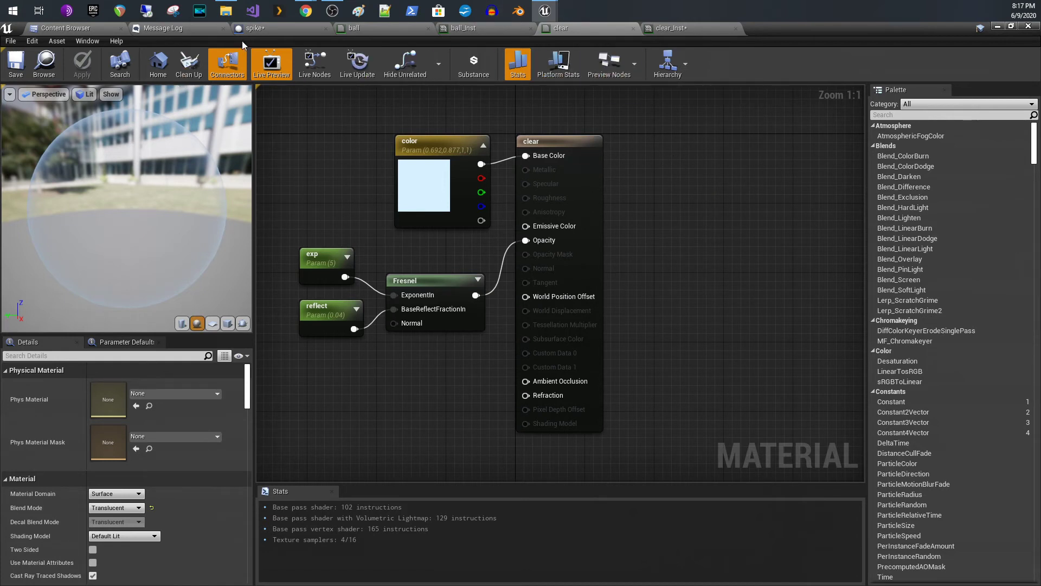
{"action": "left_click", "coordinate": [254, 28]}
{"action": "left_click", "coordinate": [136, 119]}
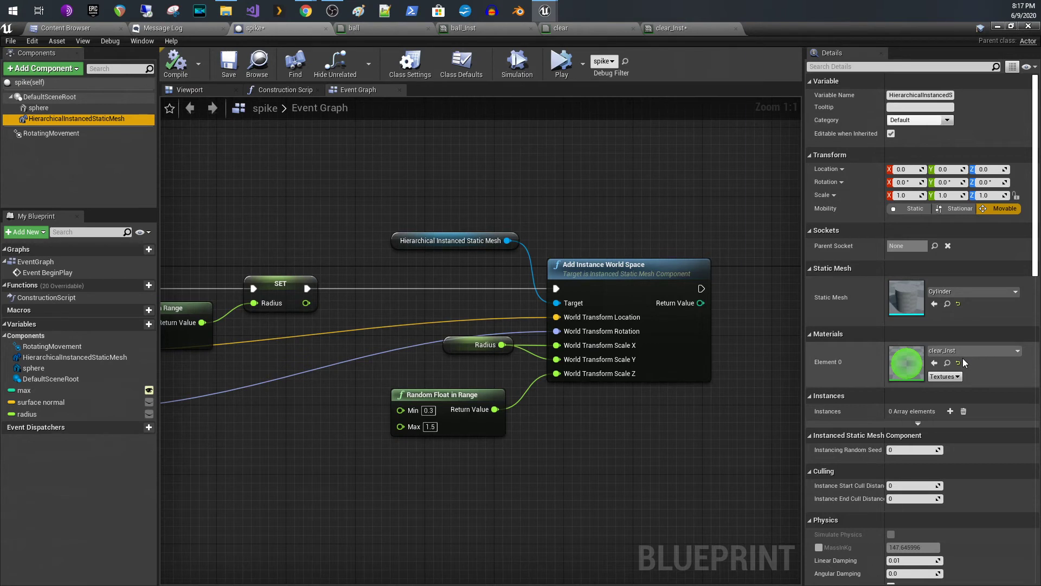
{"action": "left_click", "coordinate": [565, 31]}
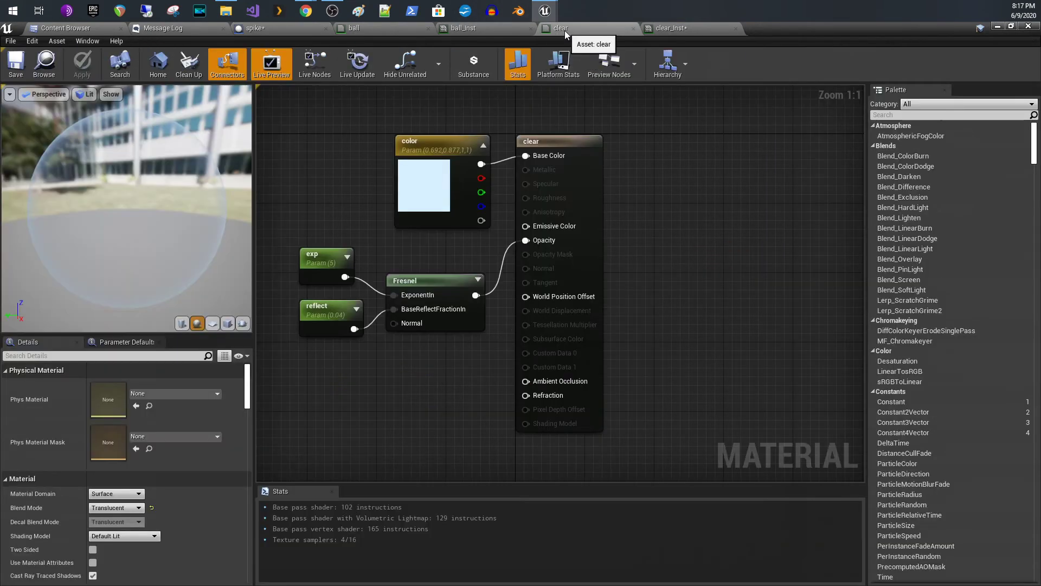
{"action": "left_click", "coordinate": [563, 155]}
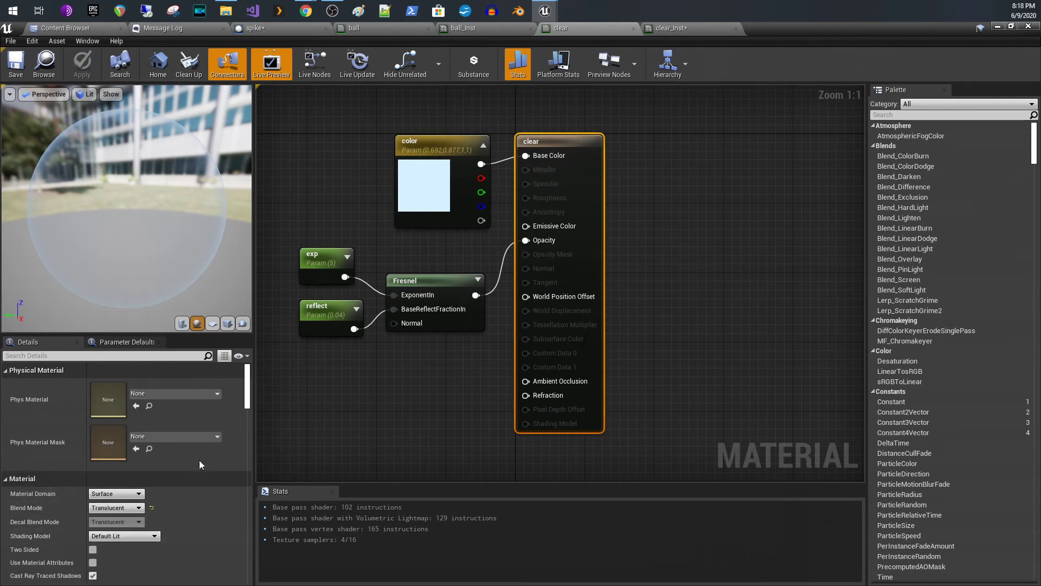
{"action": "left_click", "coordinate": [425, 194]}
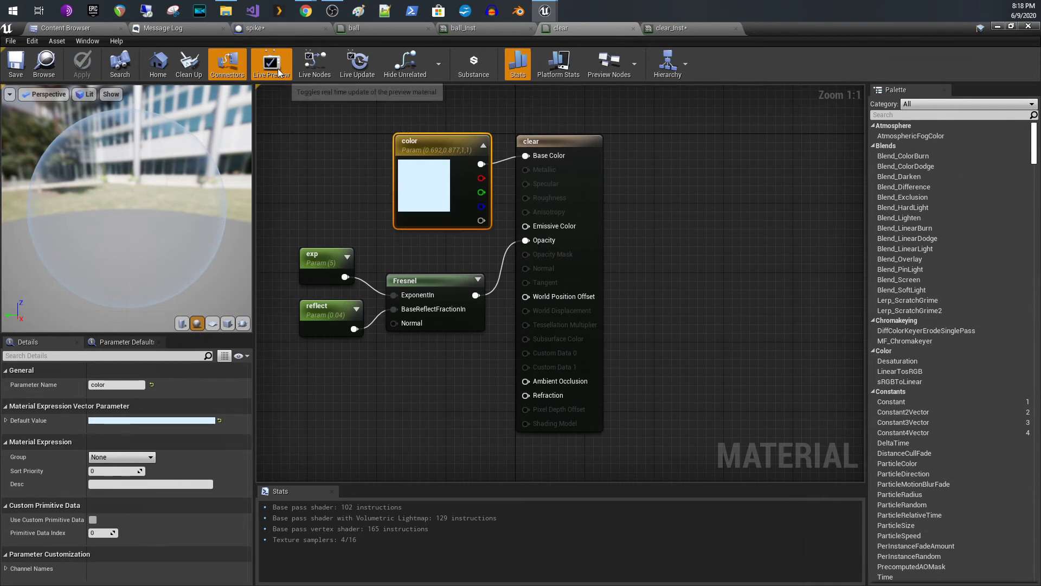
Step: View the spike blueprint's mesh in its 3D viewport and the whole ball preview in the ball_Inst material instance
{"action": "left_click", "coordinate": [288, 30]}
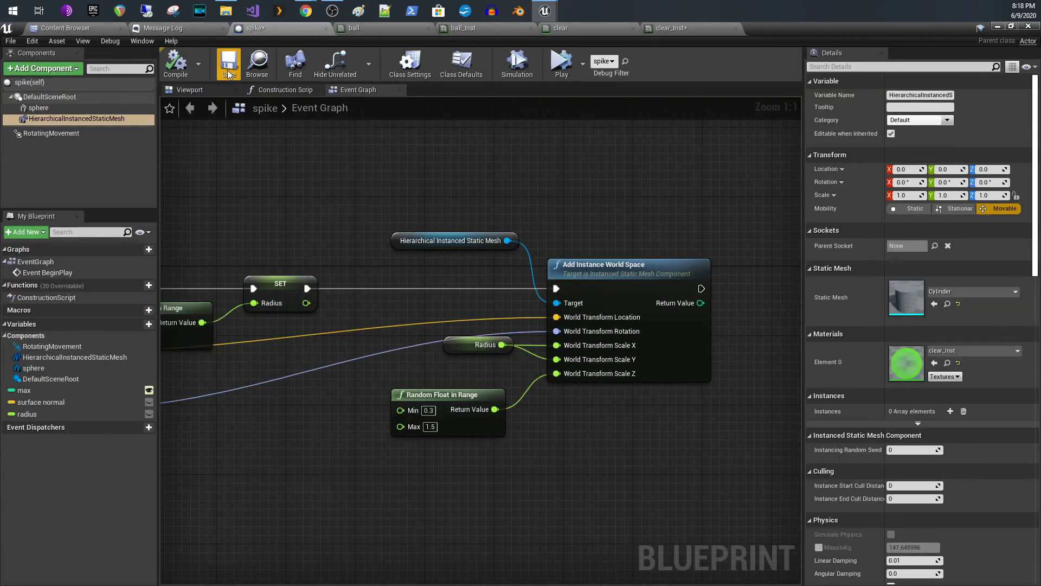
{"action": "left_click", "coordinate": [215, 89]}
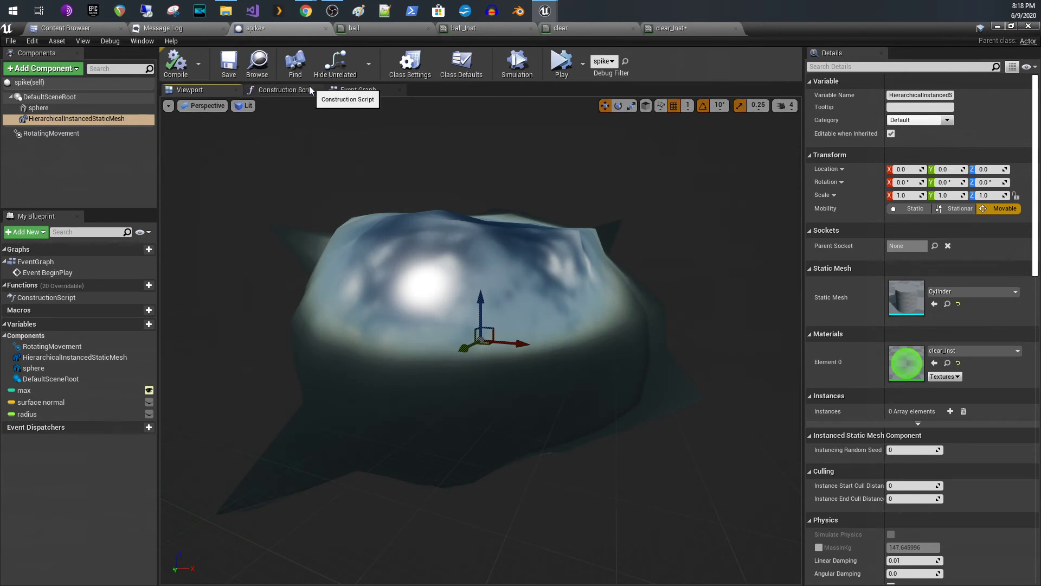
{"action": "left_click", "coordinate": [461, 31]}
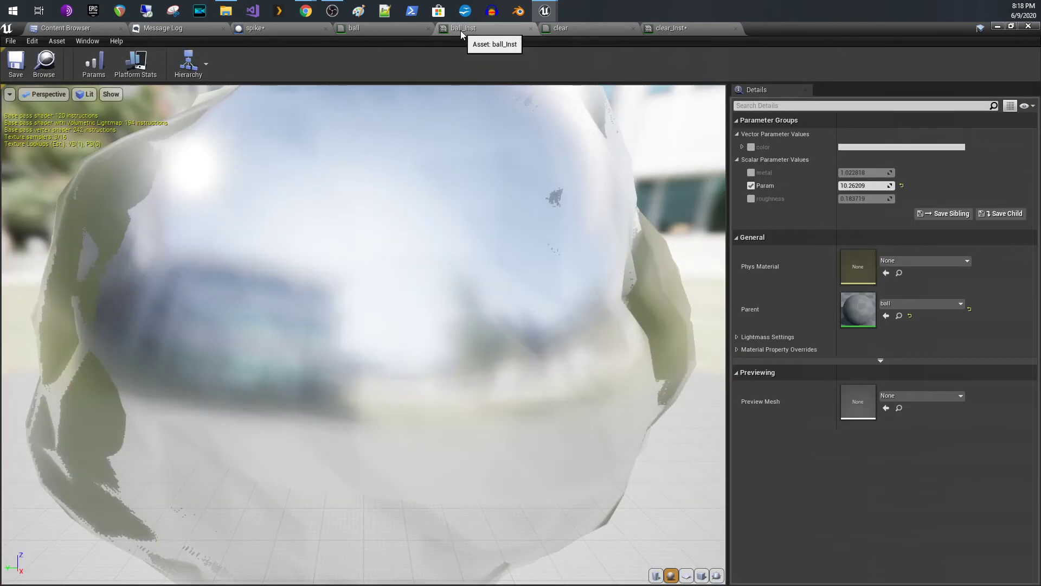
{"action": "scroll", "coordinate": [505, 164], "scroll_direction": "down", "scroll_amount": 3}
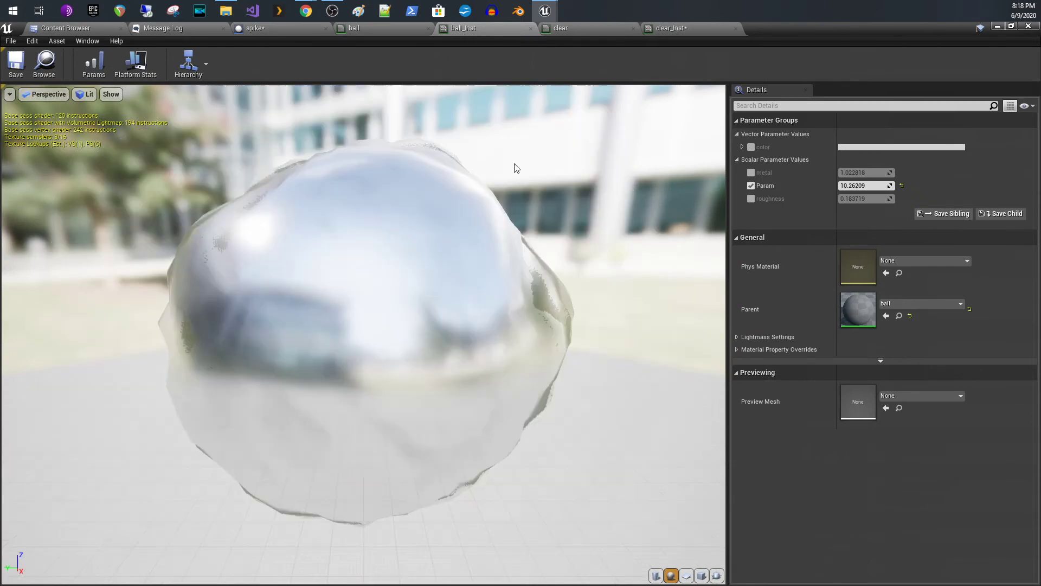
{"action": "scroll", "coordinate": [542, 160], "scroll_direction": "down", "scroll_amount": 2}
{"action": "scroll", "coordinate": [560, 166], "scroll_direction": "up", "scroll_amount": 1}
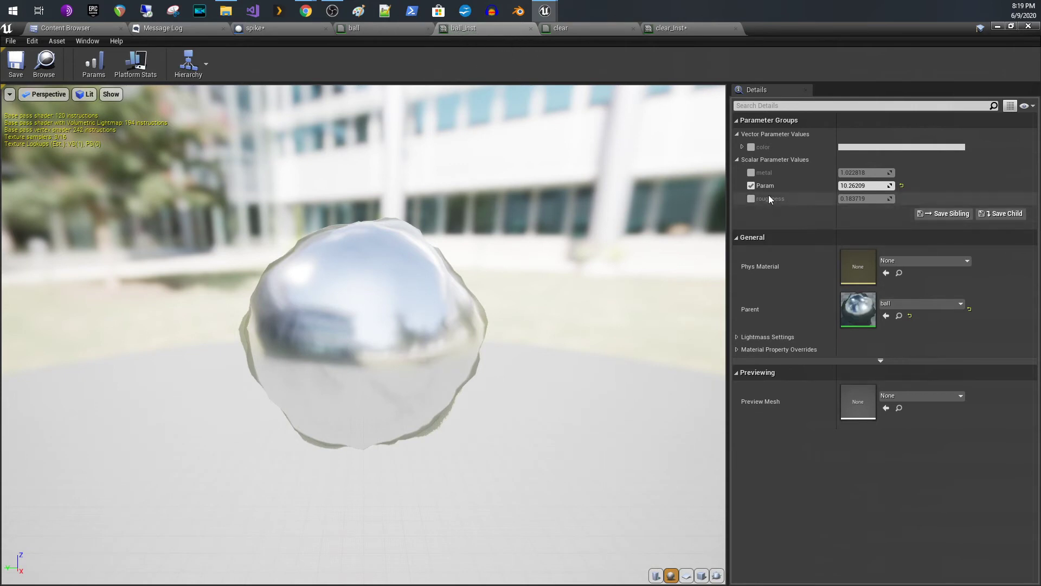
Step: Compare ball_Inst with its Param override off and on, and raise Param to about 19.56
{"action": "left_click", "coordinate": [751, 185]}
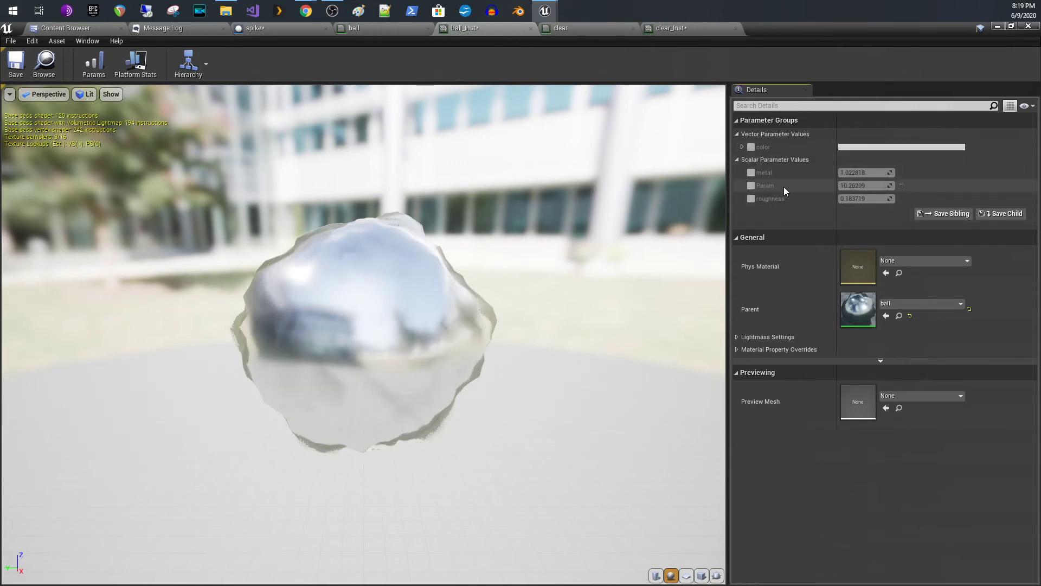
{"action": "left_click", "coordinate": [752, 187]}
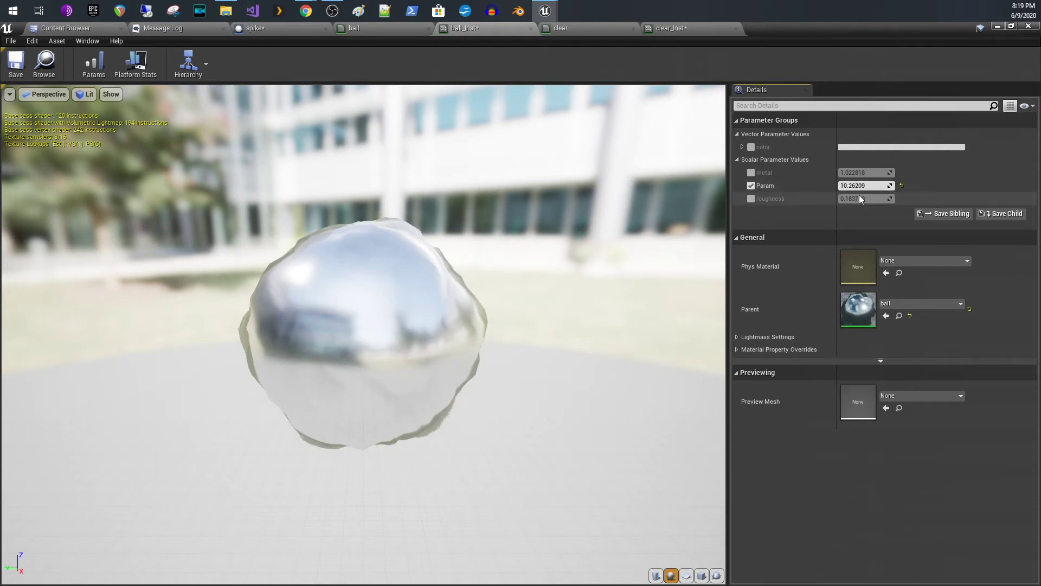
{"action": "left_click_drag", "start_coordinate": [860, 188], "coordinate": [894, 189]}
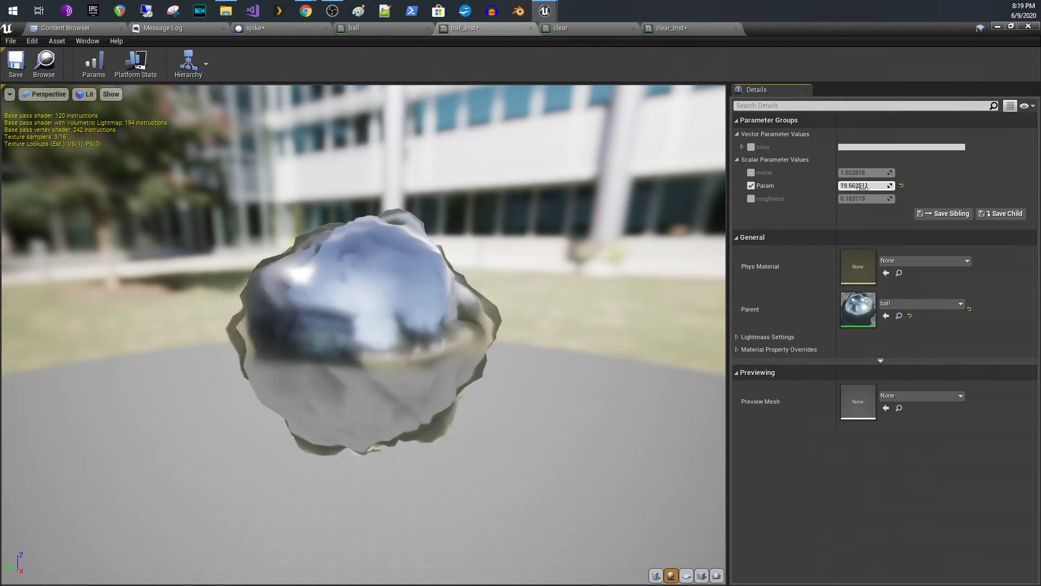
Step: Override the metal parameter in ball_Inst, try a value near 0.05, and set it to about 0.727
{"action": "left_click", "coordinate": [751, 173]}
{"action": "mouse_move", "coordinate": [865, 172]}
{"action": "left_mouse_down"}
{"action": "mouse_move", "coordinate": [804, 172]}
{"action": "mouse_move", "coordinate": [824, 172]}
{"action": "left_mouse_up"}
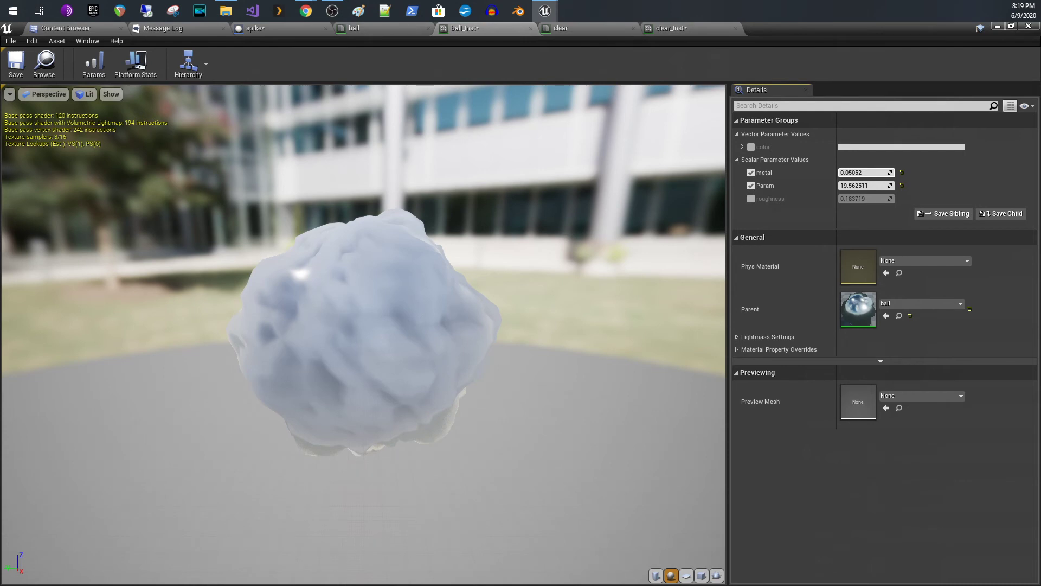
{"action": "left_click_drag", "start_coordinate": [830, 173], "coordinate": [868, 172]}
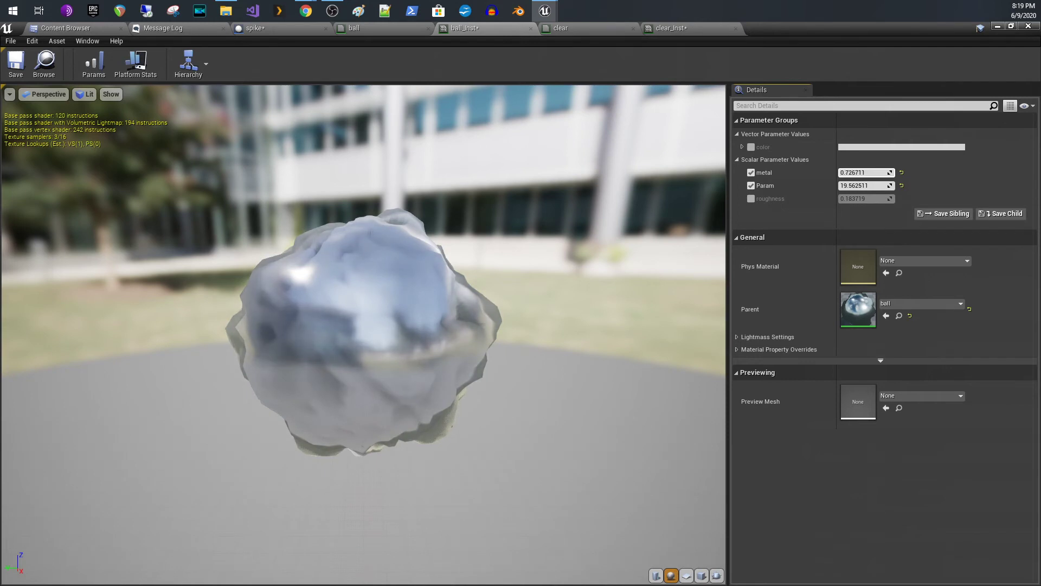
Step: Override the roughness parameter in ball_Inst, try a value near zero, and set it to about 0.134
{"action": "left_click", "coordinate": [751, 199]}
{"action": "left_click_drag", "start_coordinate": [862, 198], "coordinate": [841, 199]}
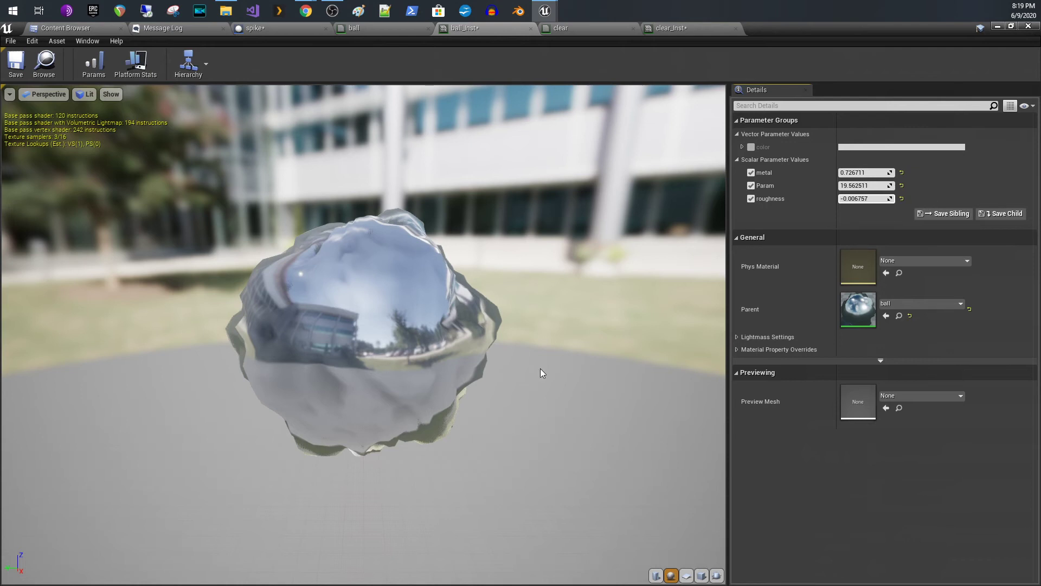
{"action": "mouse_move", "coordinate": [865, 198]}
{"action": "left_mouse_down"}
{"action": "mouse_move", "coordinate": [933, 198]}
{"action": "mouse_move", "coordinate": [882, 199]}
{"action": "left_mouse_up"}
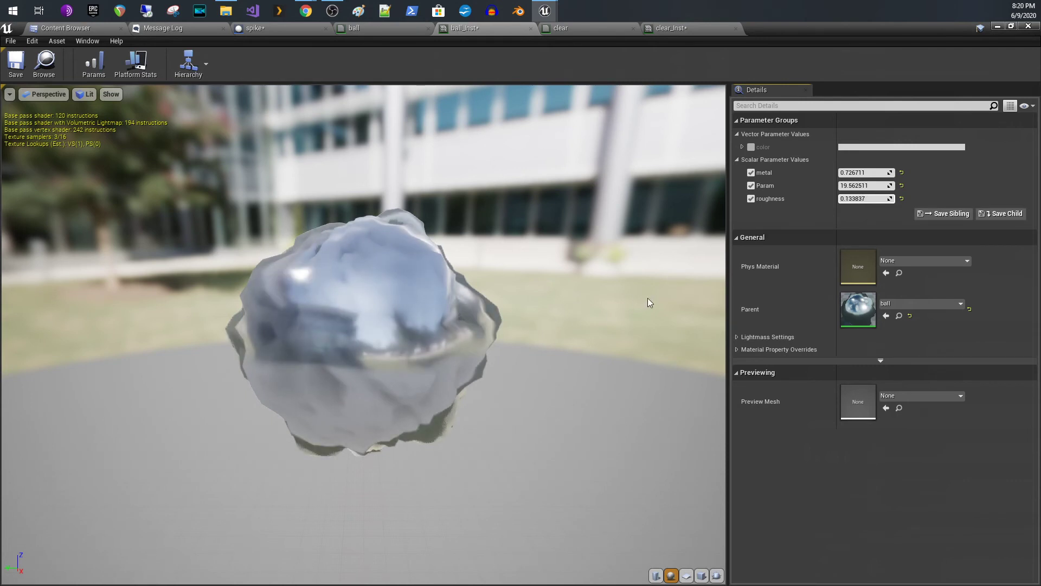
Step: Override the color parameter in ball_Inst and set it to a soft green, hex sRGB 94D398FF
{"action": "left_click", "coordinate": [752, 147]}
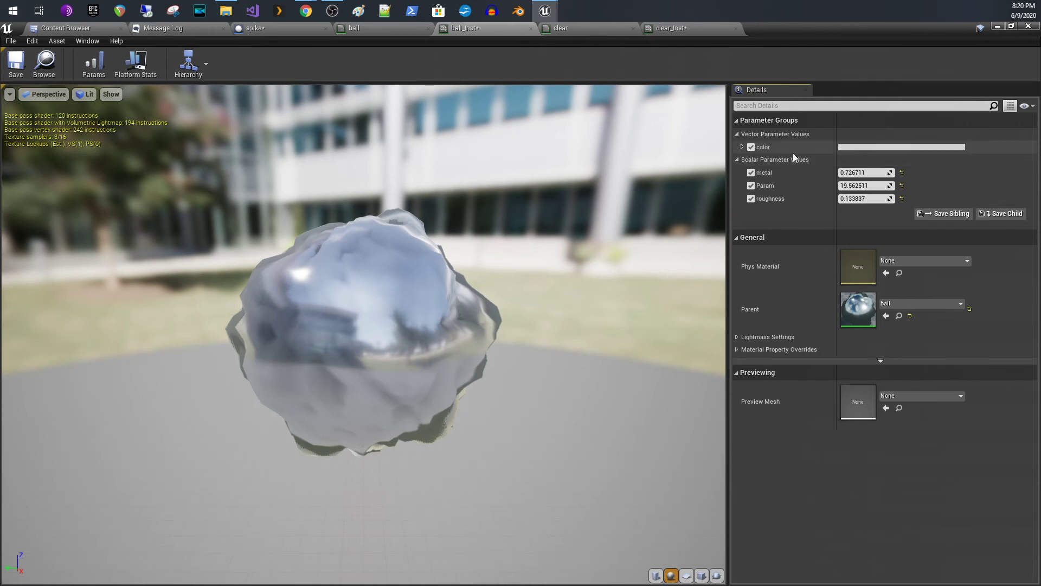
{"action": "left_click", "coordinate": [848, 148]}
{"action": "left_click_drag", "start_coordinate": [690, 240], "coordinate": [662, 270]}
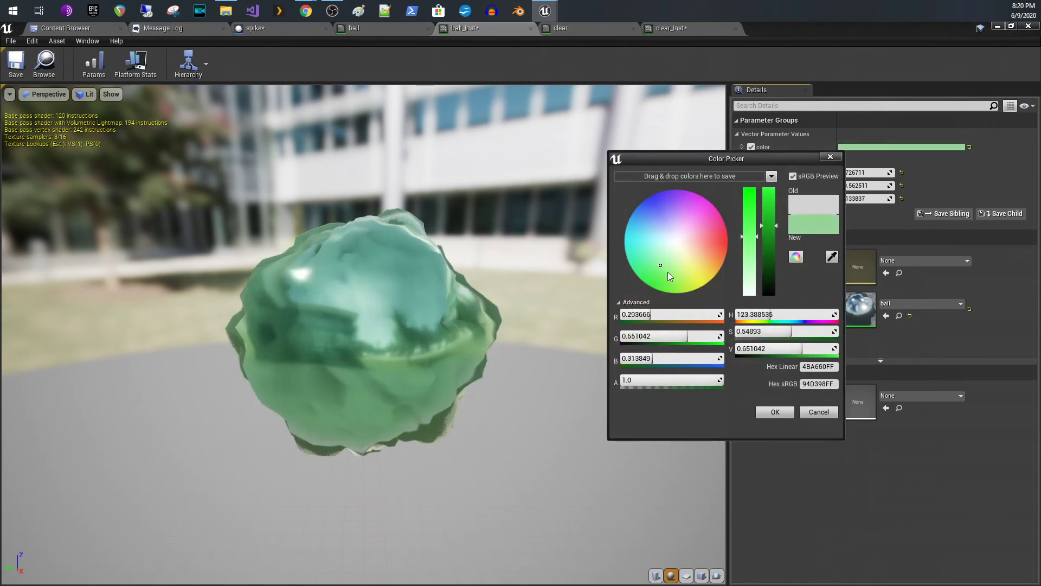
{"action": "left_click", "coordinate": [775, 413]}
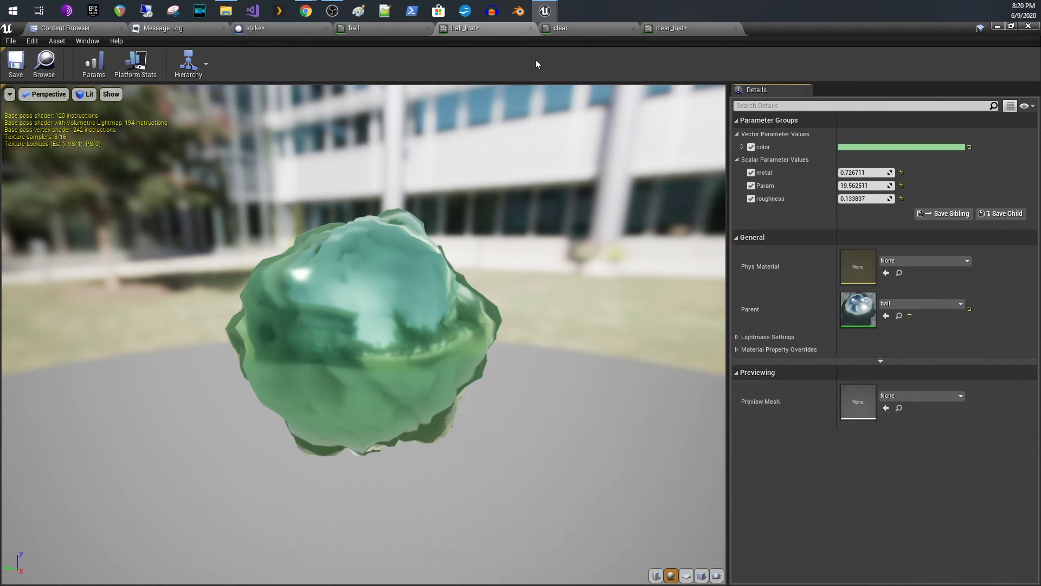
Step: In the clear_Inst material instance, try exp near 23.17, set it to about 1.46, and override the reflect parameter
{"action": "left_click", "coordinate": [659, 29]}
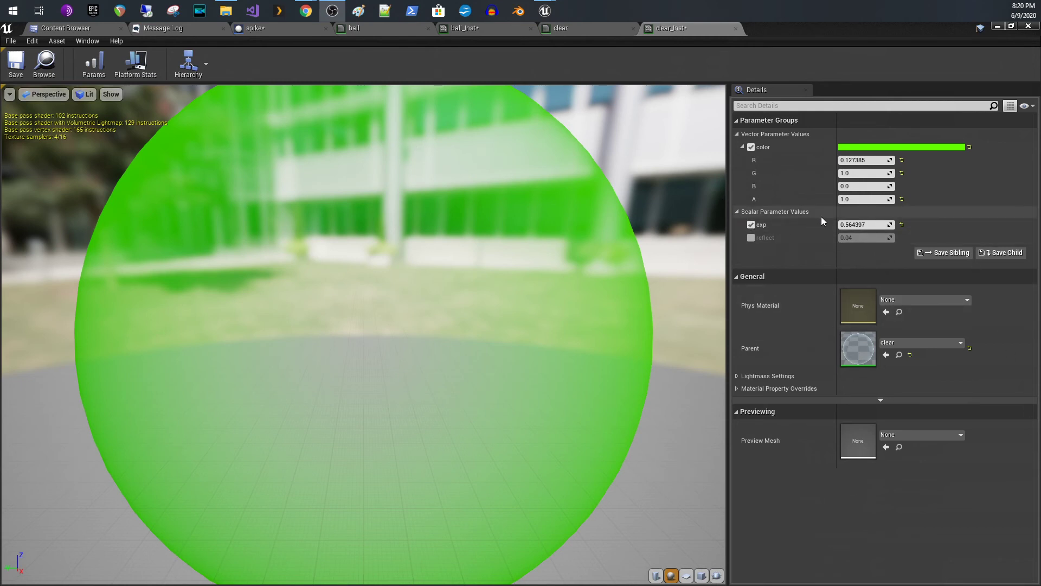
{"action": "left_click", "coordinate": [852, 224]}
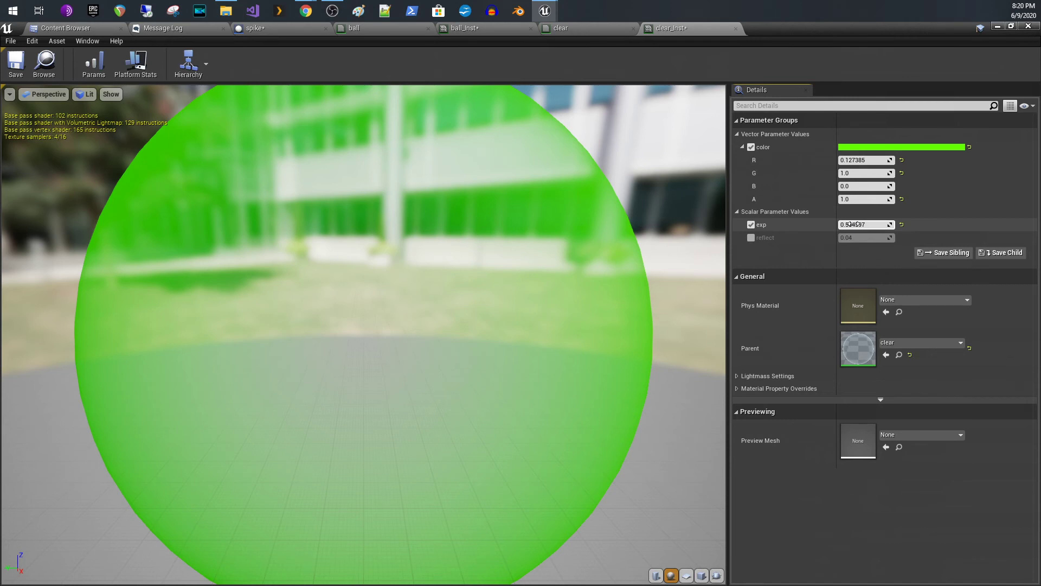
{"action": "left_click_drag", "start_coordinate": [852, 224], "coordinate": [889, 224]}
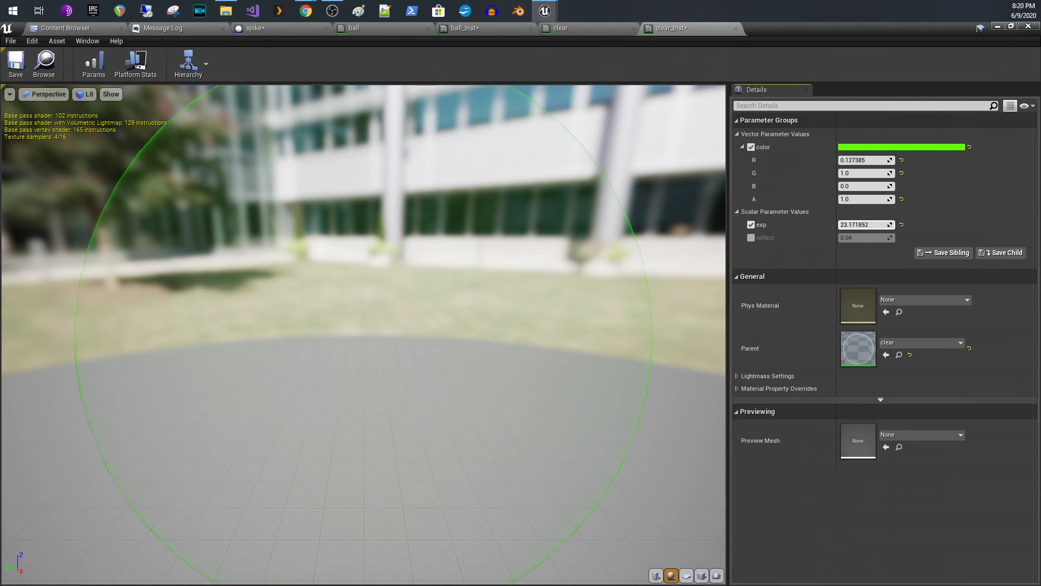
{"action": "left_click_drag", "start_coordinate": [888, 224], "coordinate": [865, 224]}
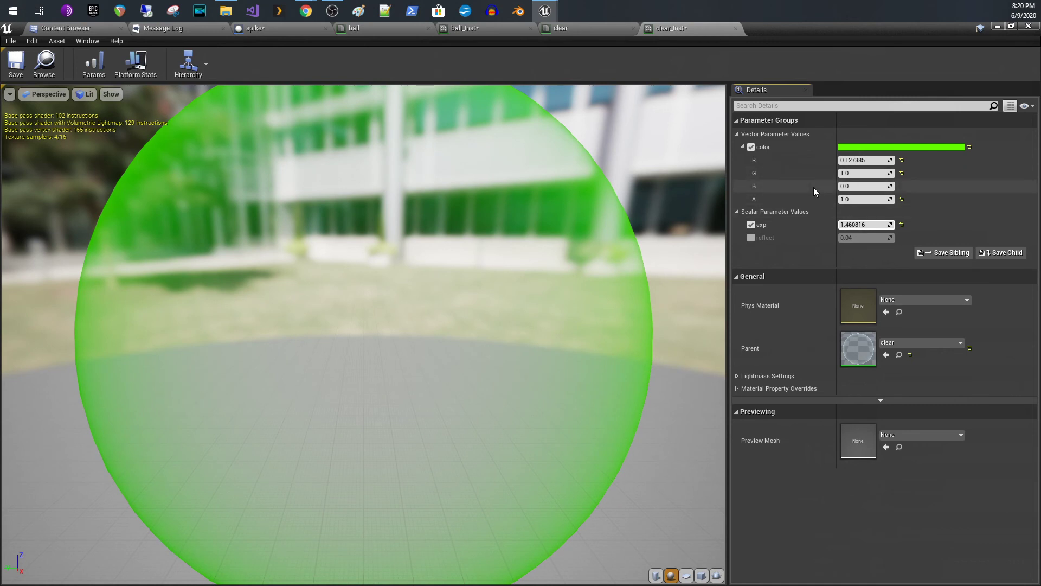
{"action": "left_click", "coordinate": [752, 238]}
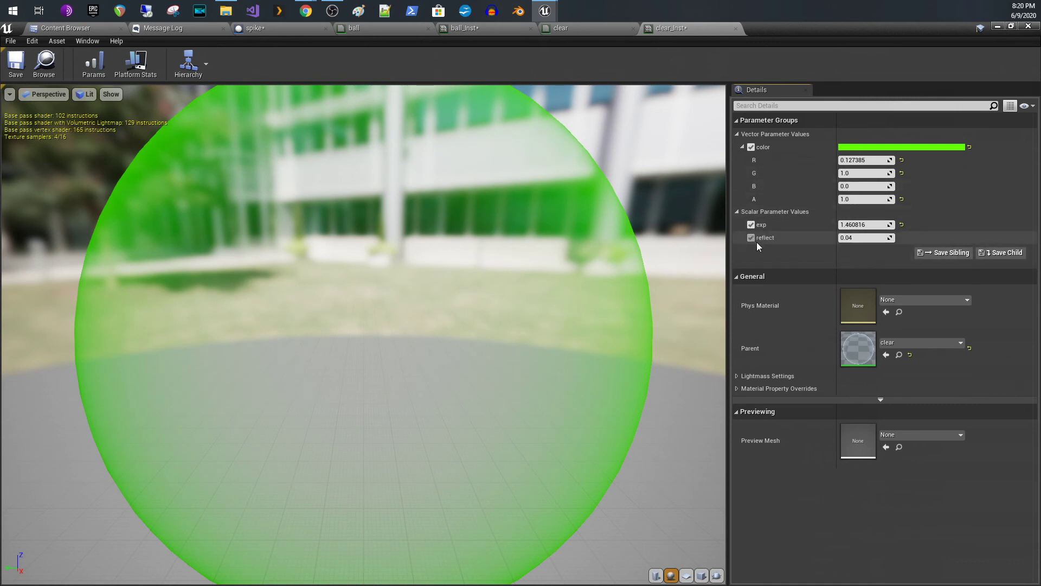
{"action": "left_click_drag", "start_coordinate": [863, 237], "coordinate": [864, 237]}
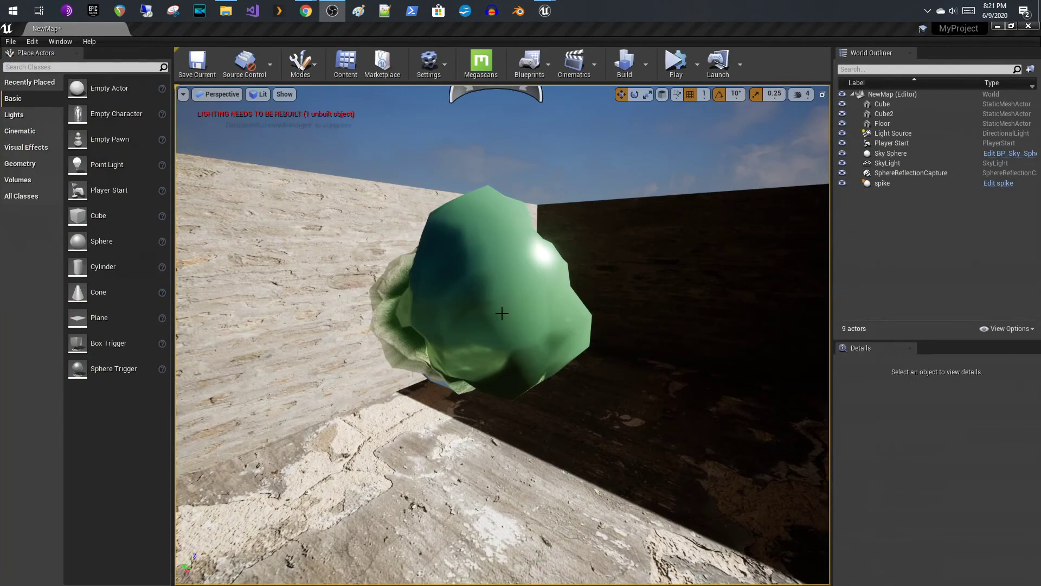
Step: Select the spike actor in the level, run the simulation to view its ball and spikes, and stop it
{"action": "left_click", "coordinate": [502, 314]}
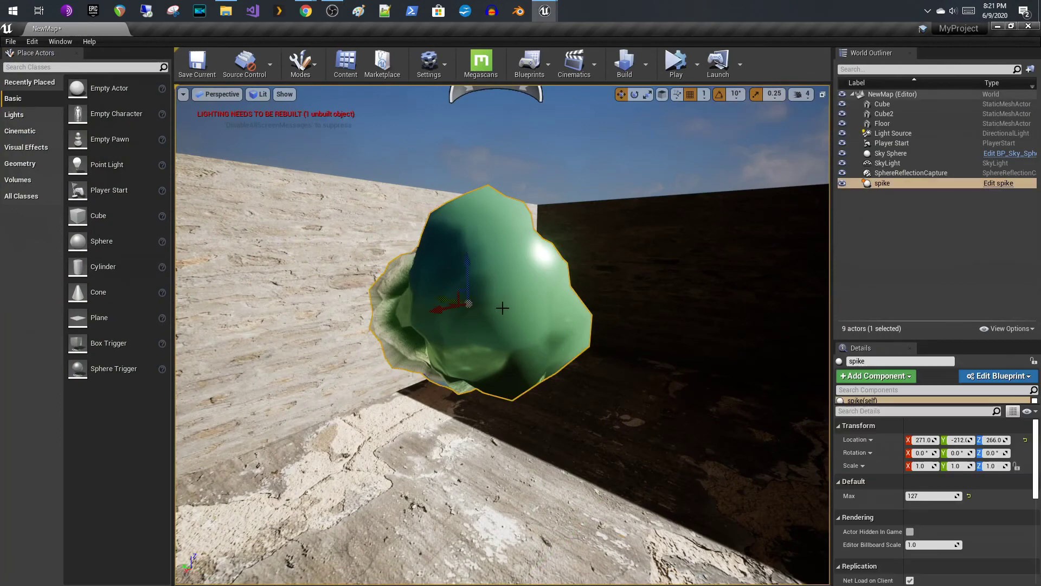
{"action": "left_click", "coordinate": [675, 64]}
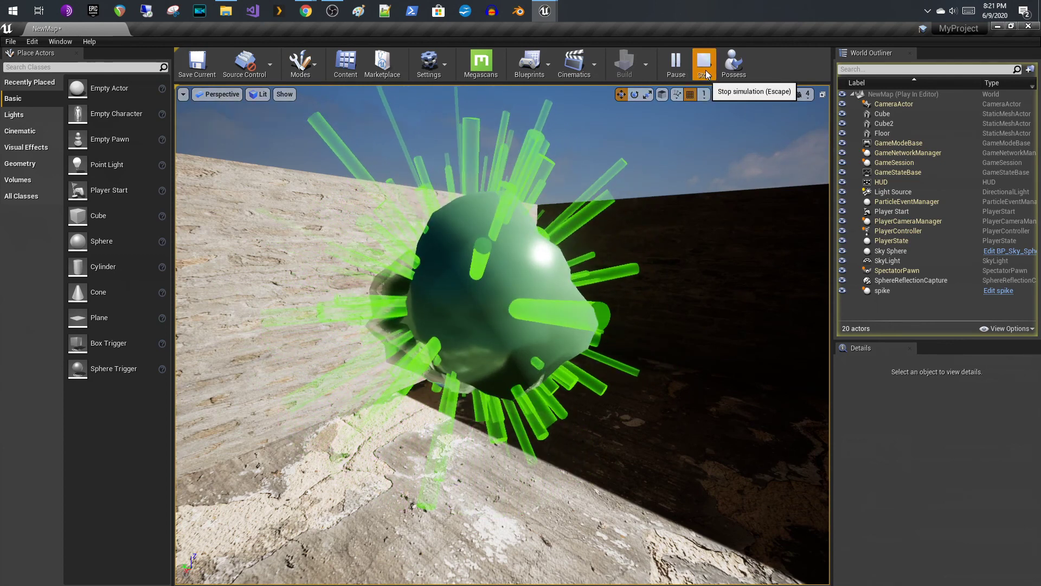
{"action": "left_click", "coordinate": [705, 74]}
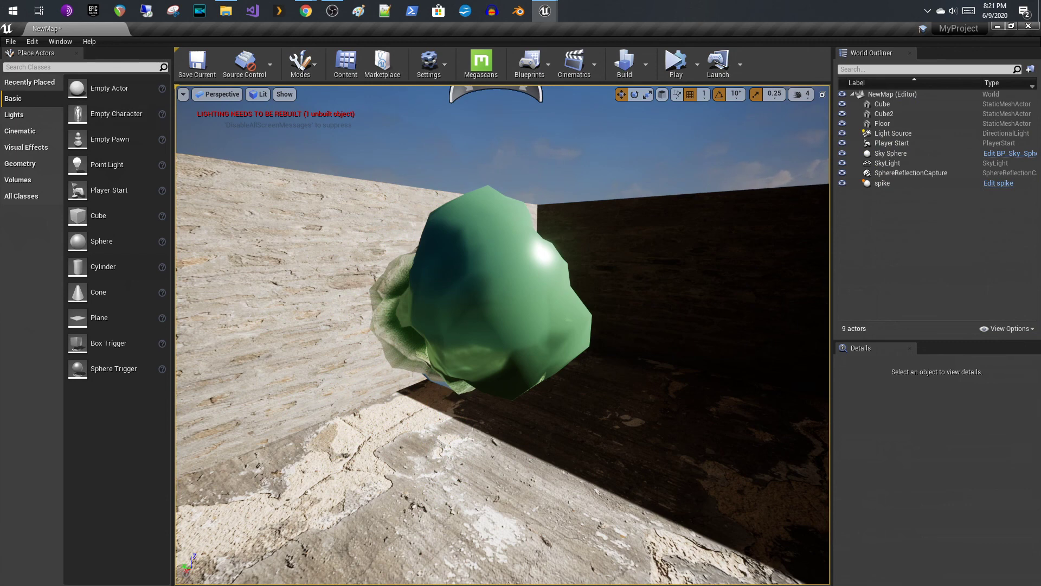
{"action": "key", "text": "alt+Tab"}
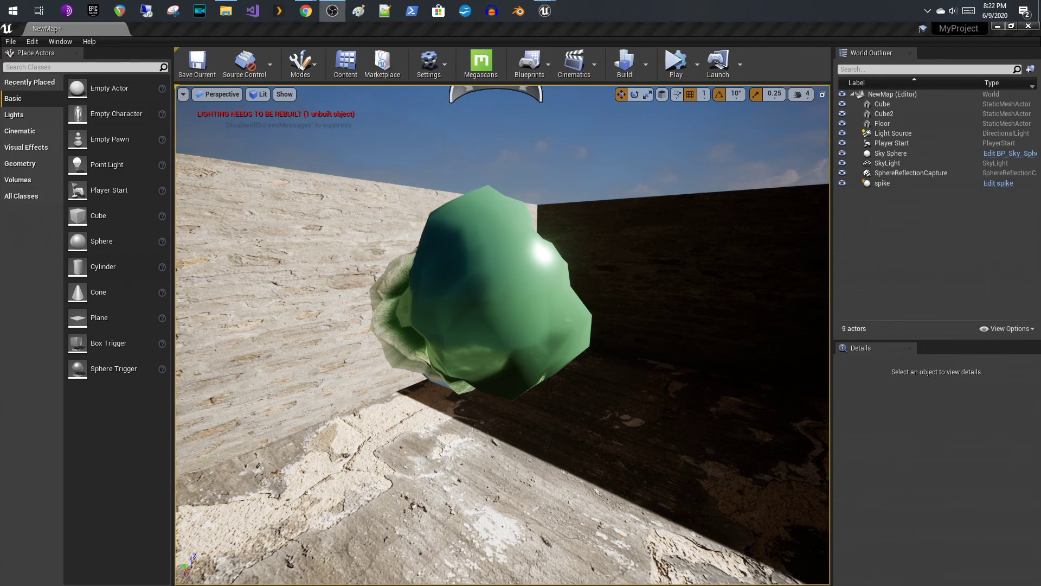